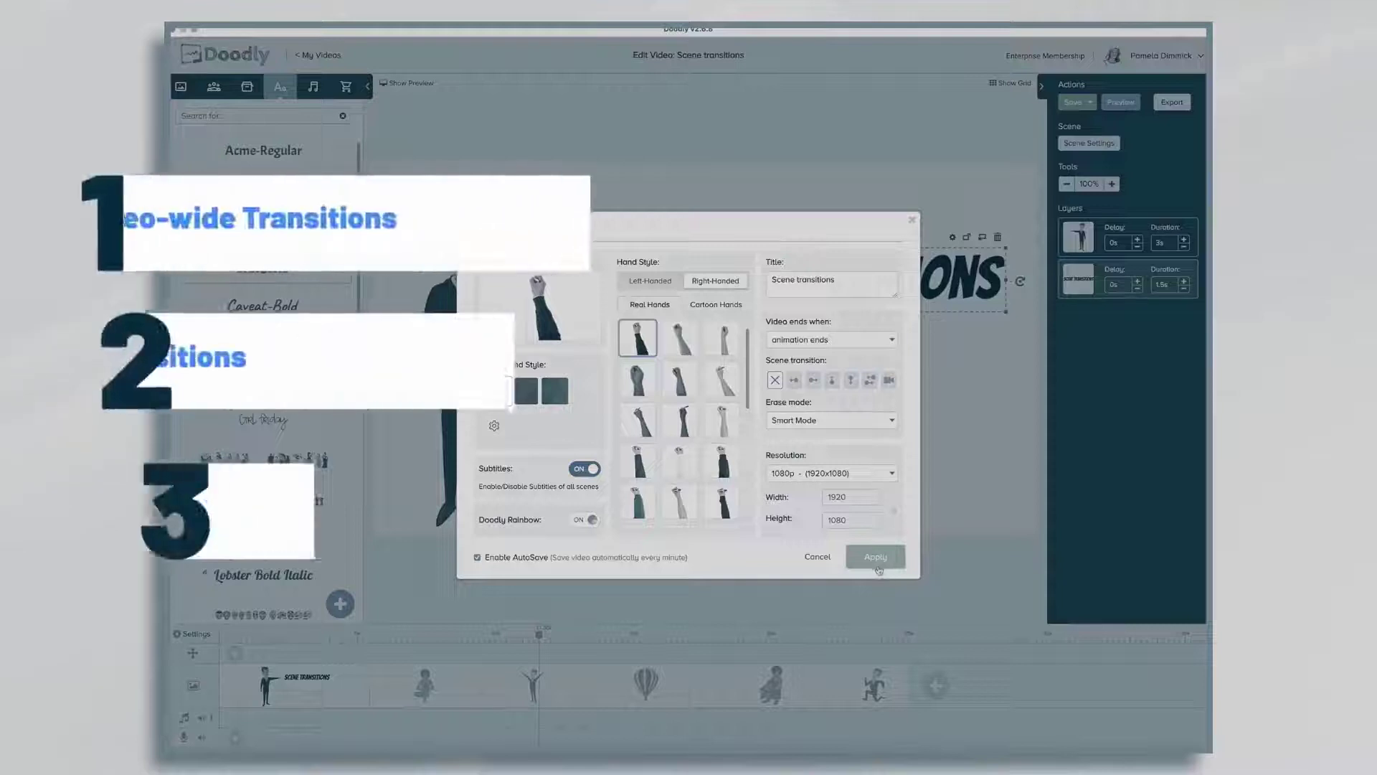
Apply the pending Video Settings changes and play a preview of the six-scene video
click(880, 565)
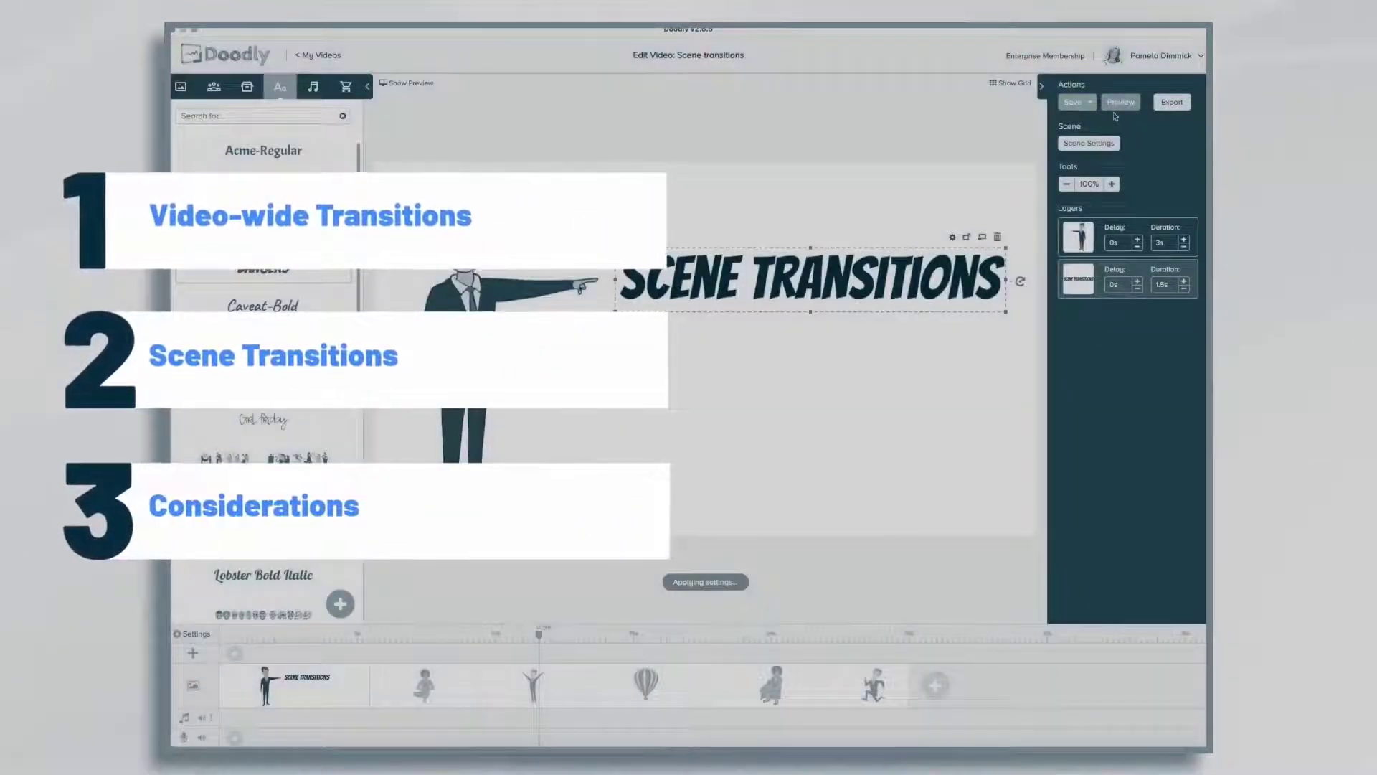
click(1119, 104)
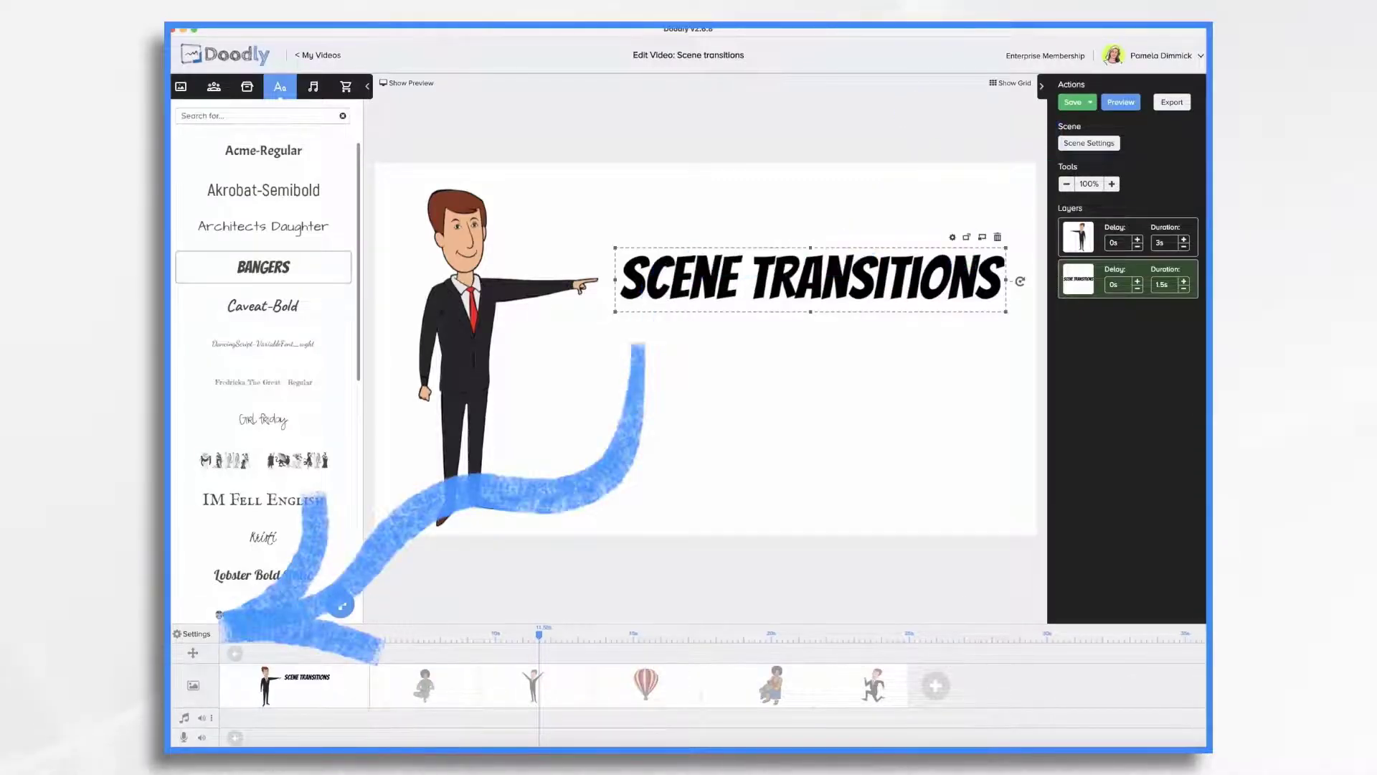
Open Video Settings from the timeline's Settings button, where the transition is currently None
click(196, 634)
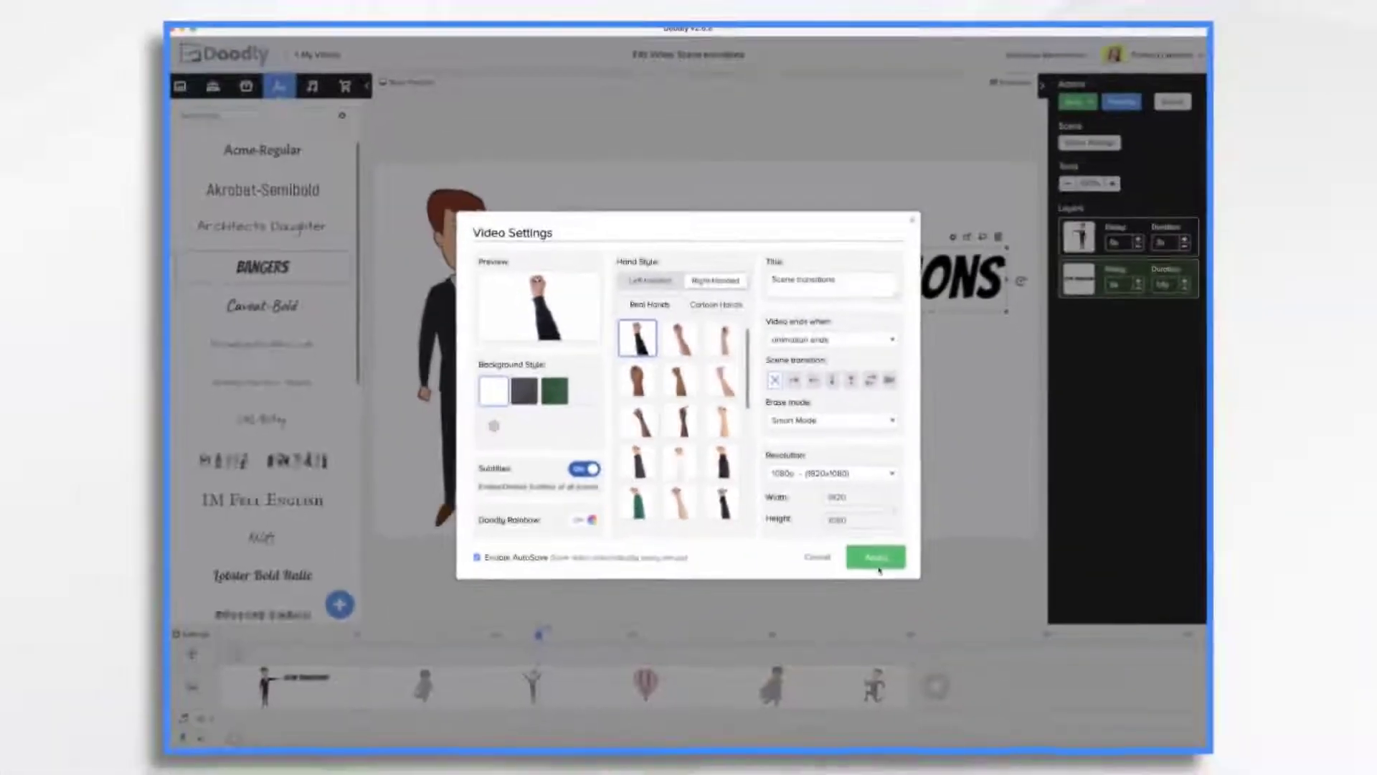
Apply the None transition video-wide and preview the whole video
click(1009, 677)
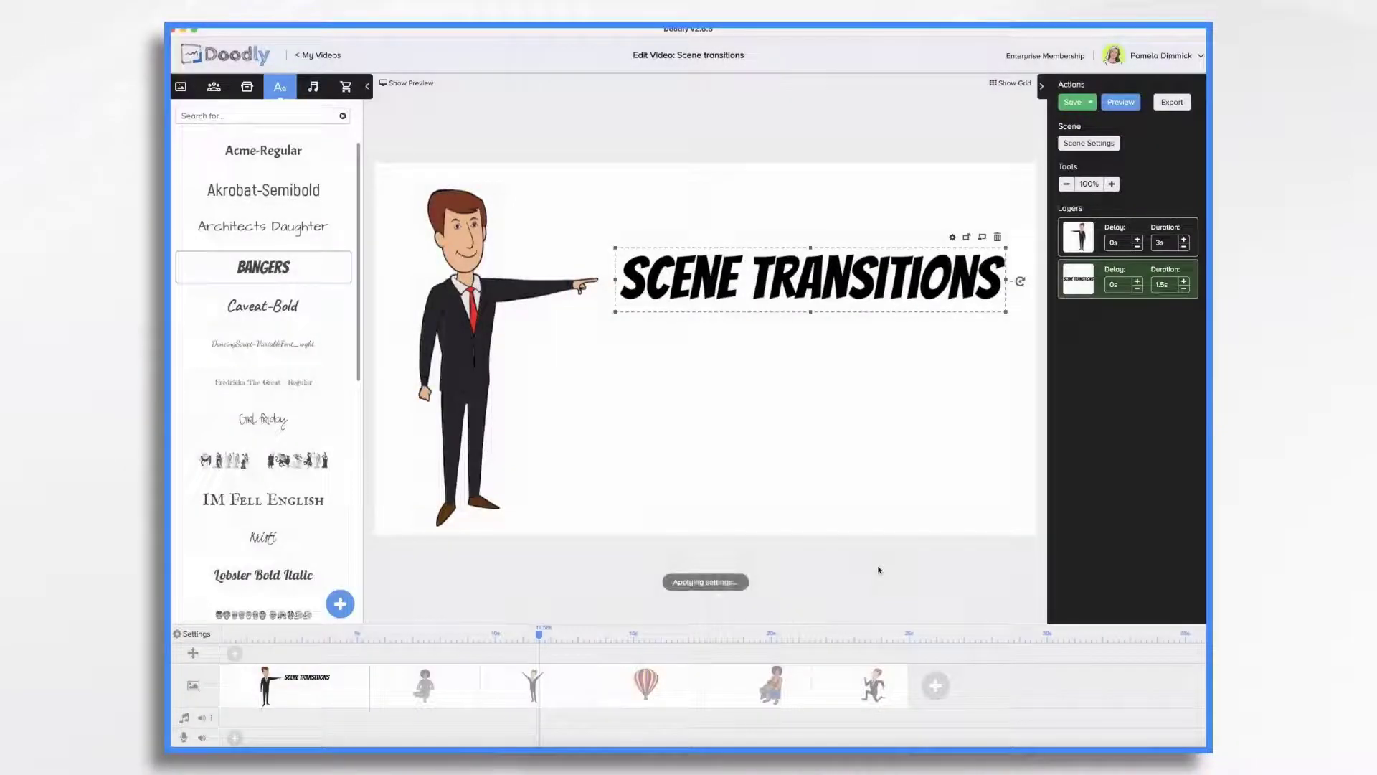
click(1120, 102)
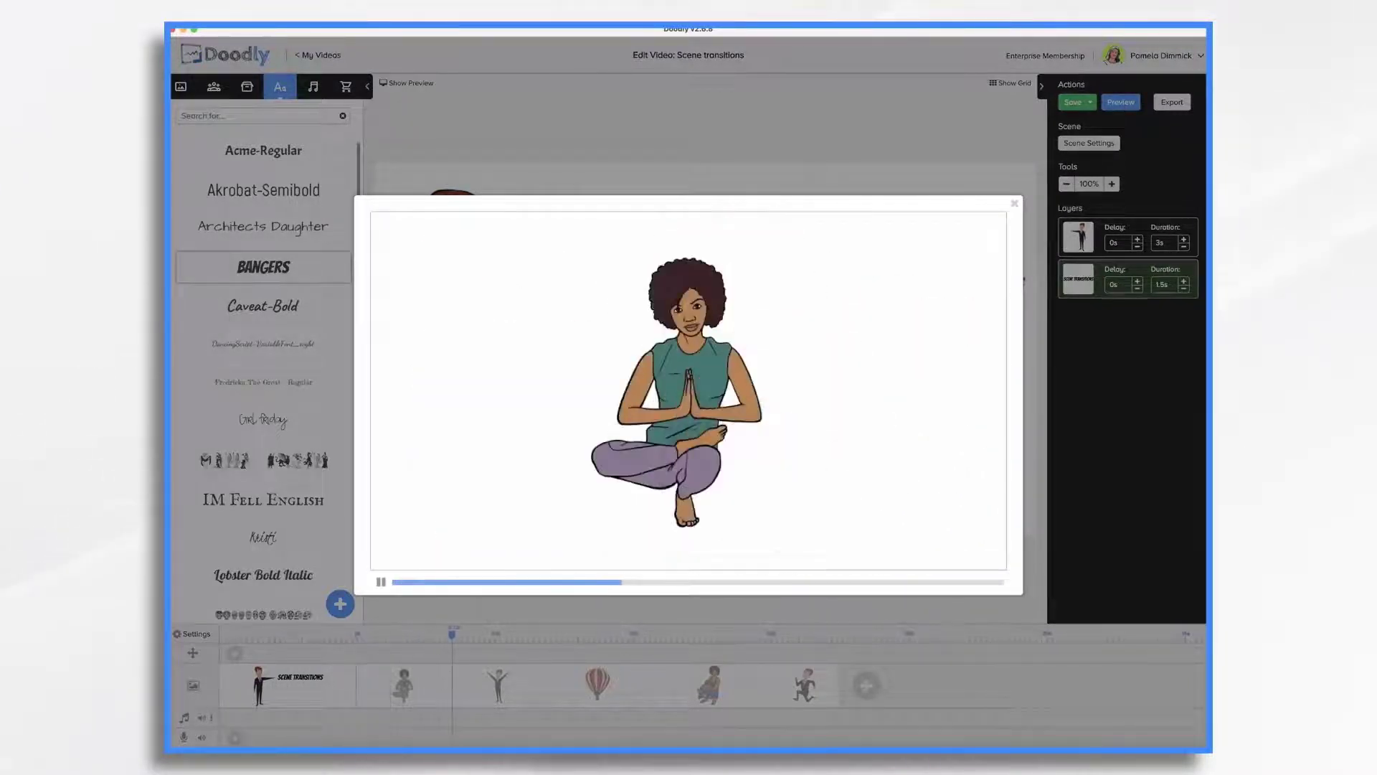
click(1014, 204)
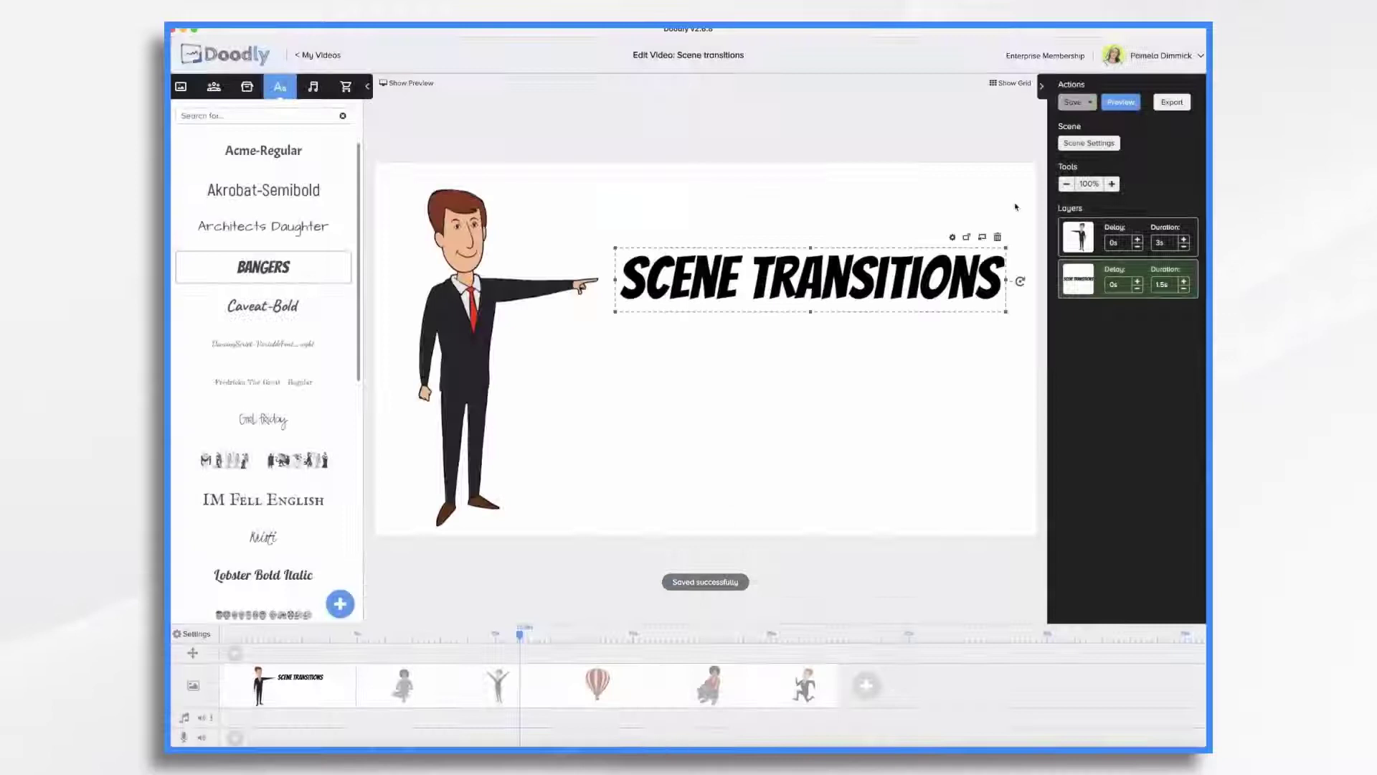
Make Swipe left the video-wide scene transition and preview the video with it
click(190, 634)
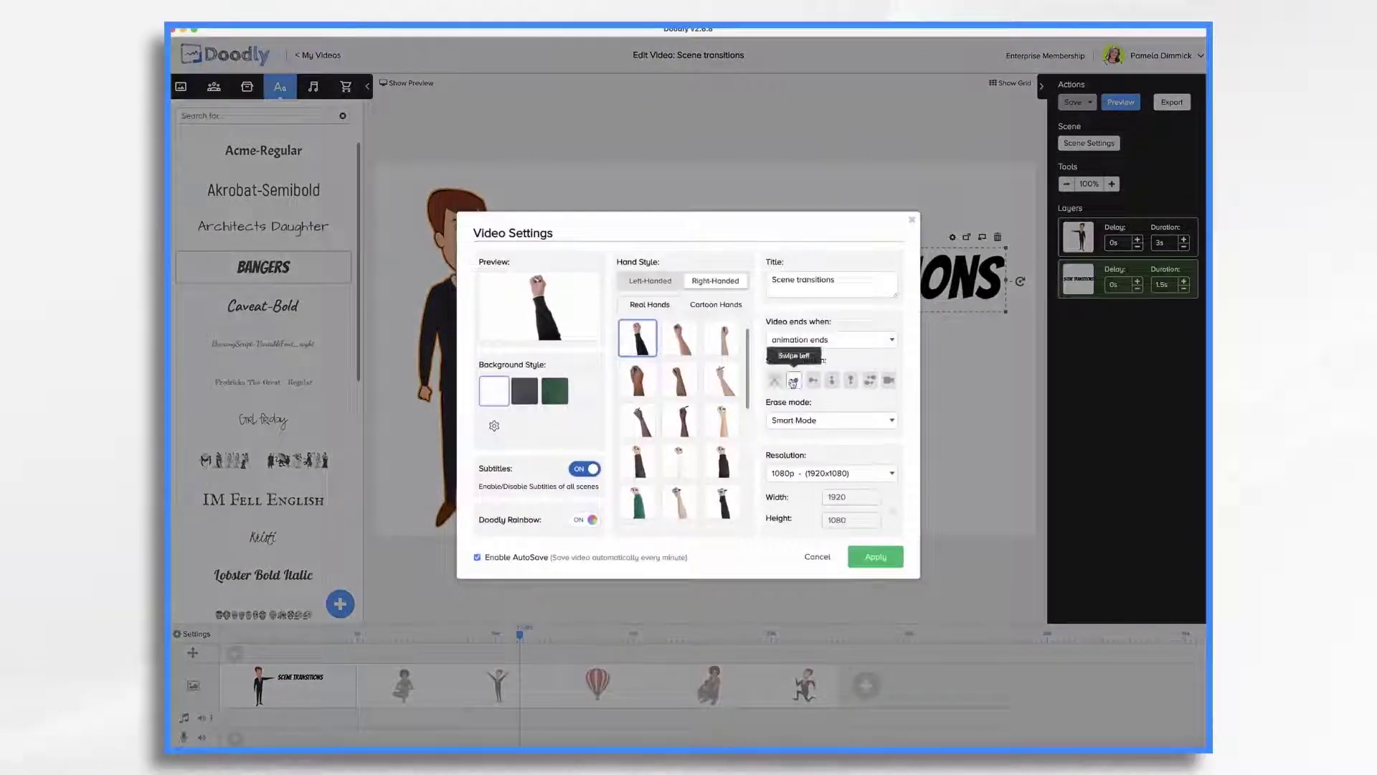
click(872, 555)
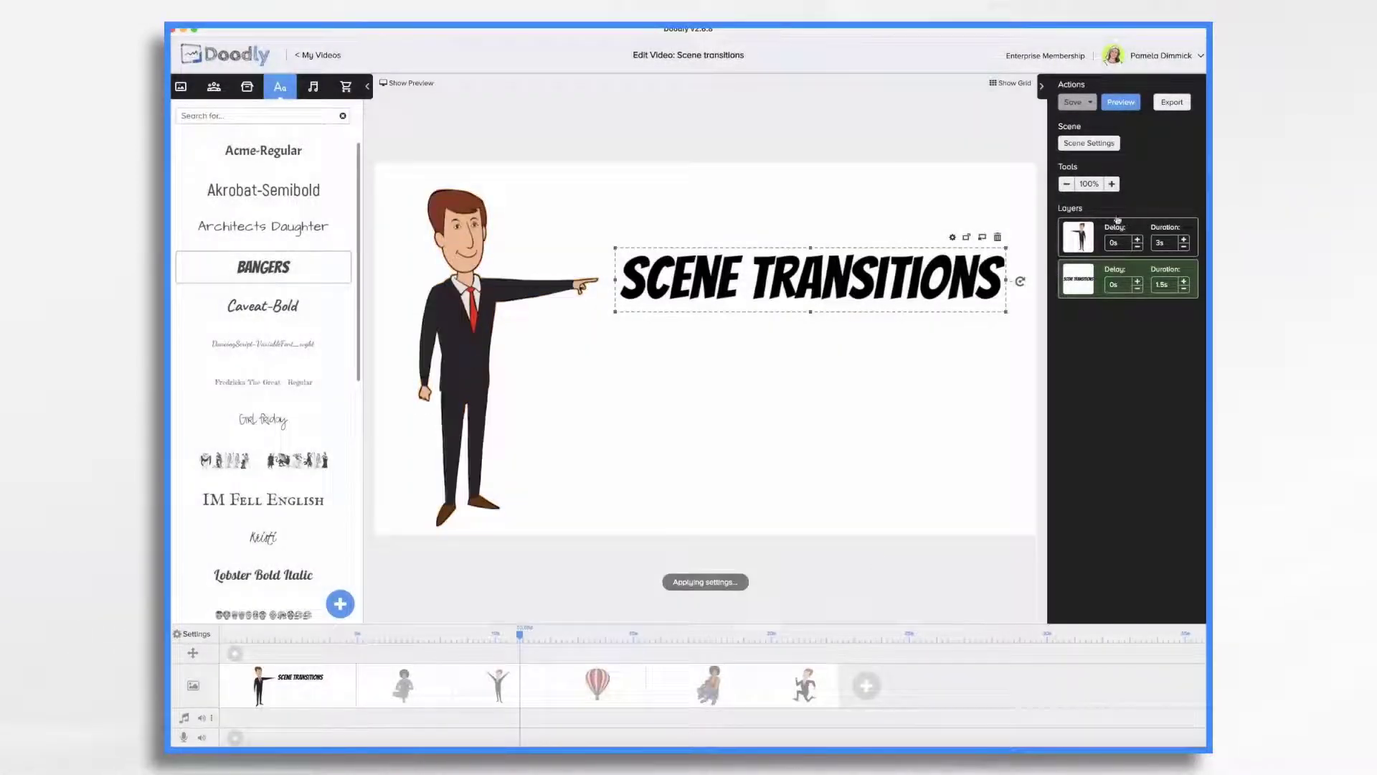
click(1123, 103)
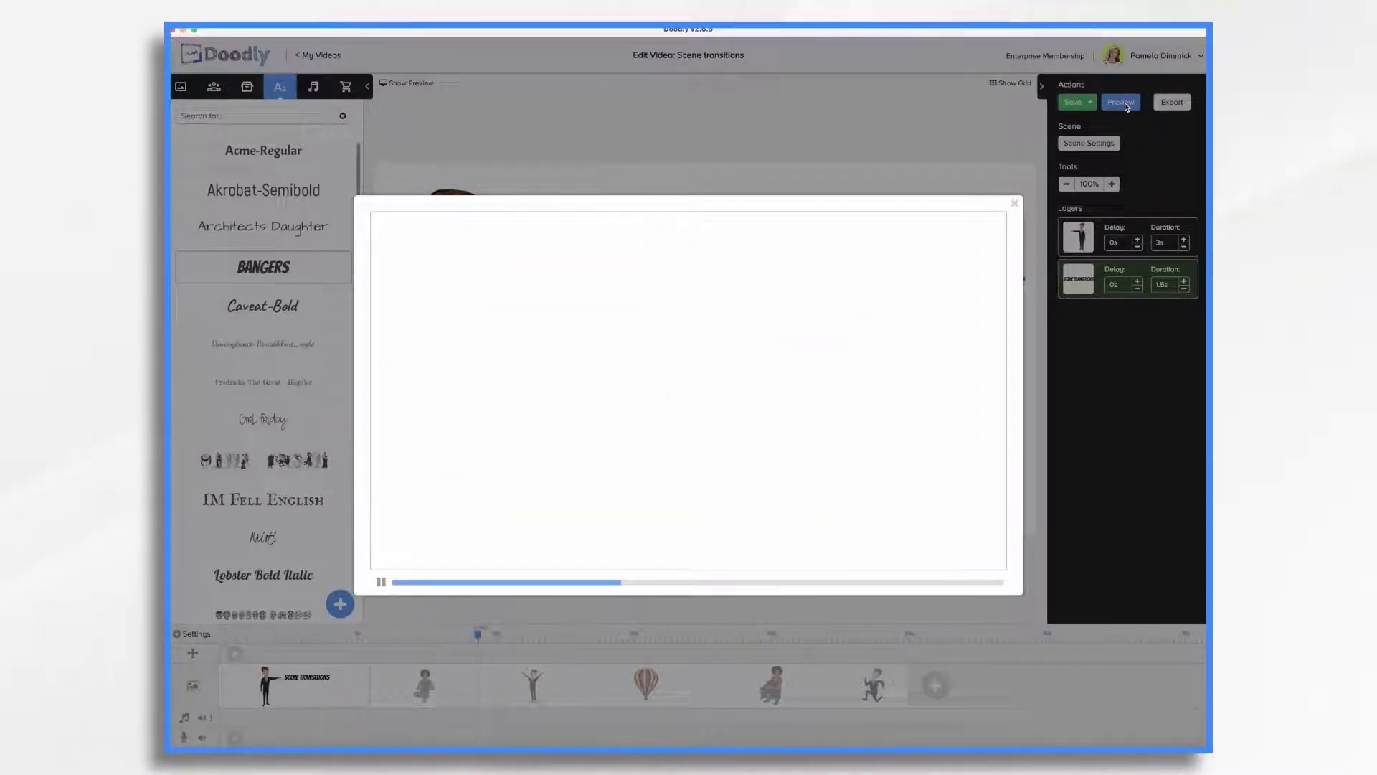
click(1014, 205)
click(197, 634)
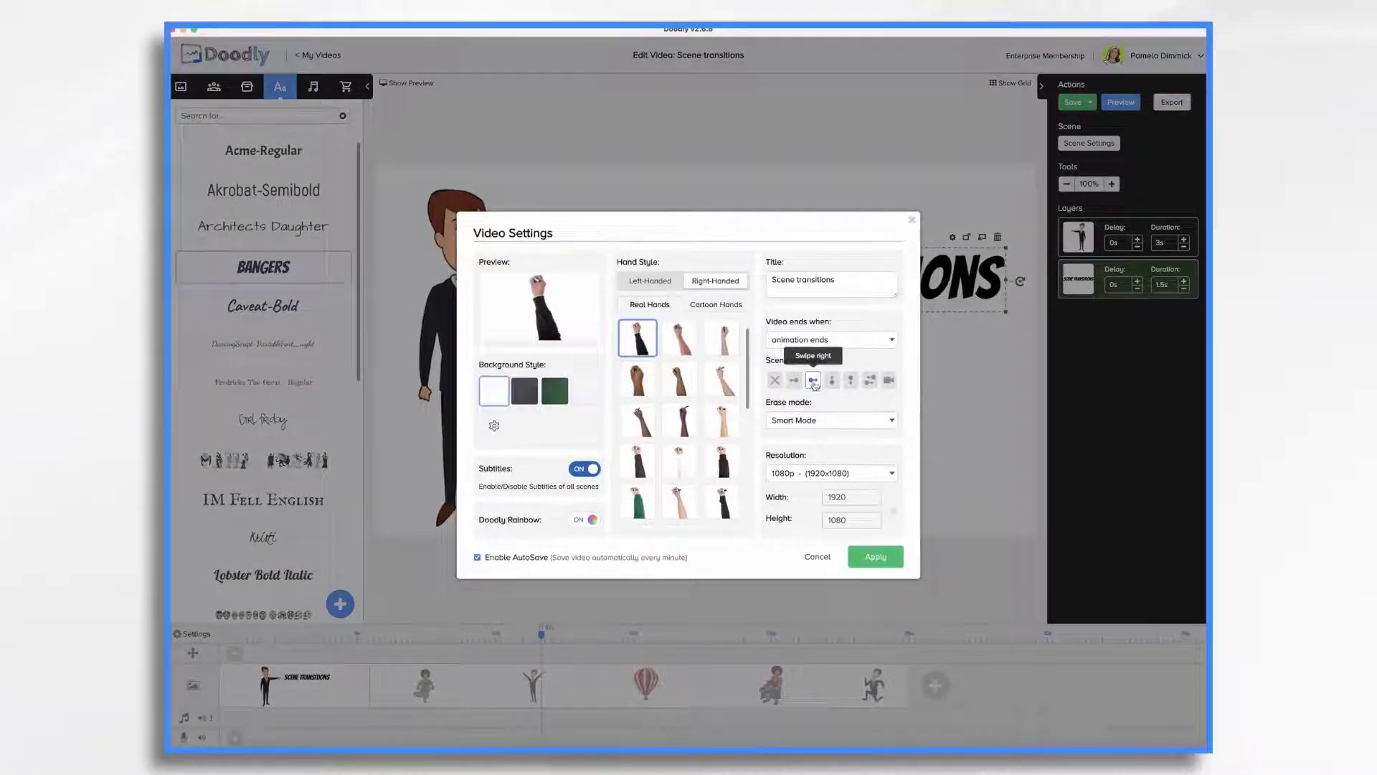
Apply and preview Swipe right, then Swipe up, as the video-wide transition
click(872, 557)
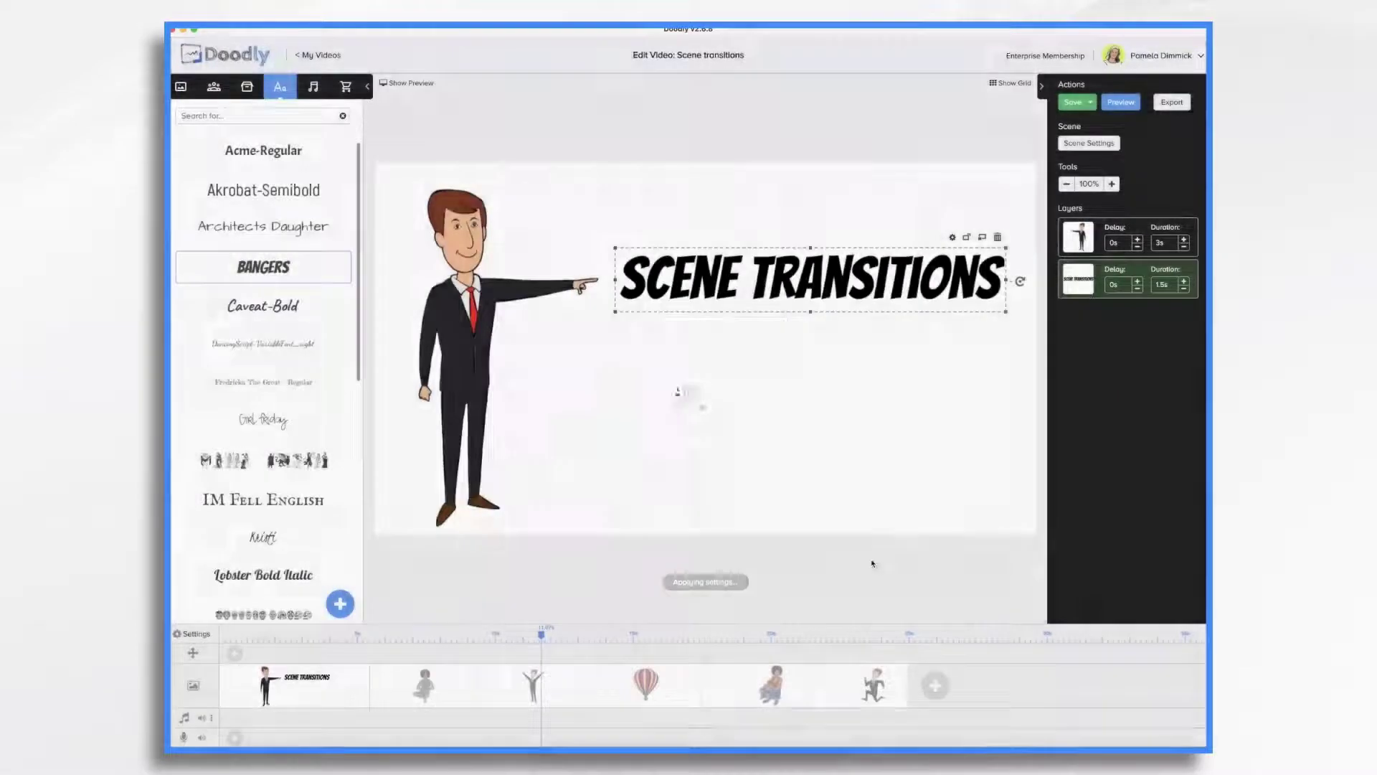
click(1123, 102)
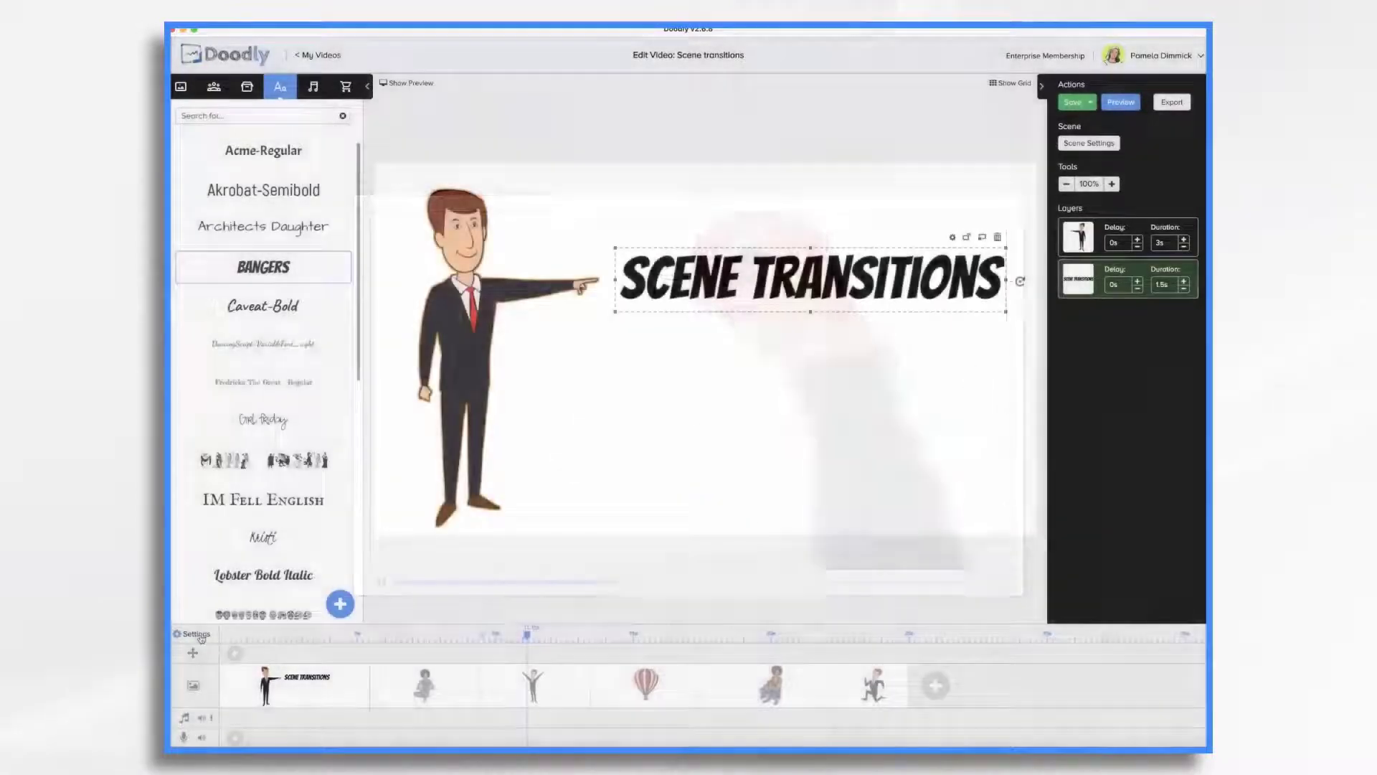
click(197, 634)
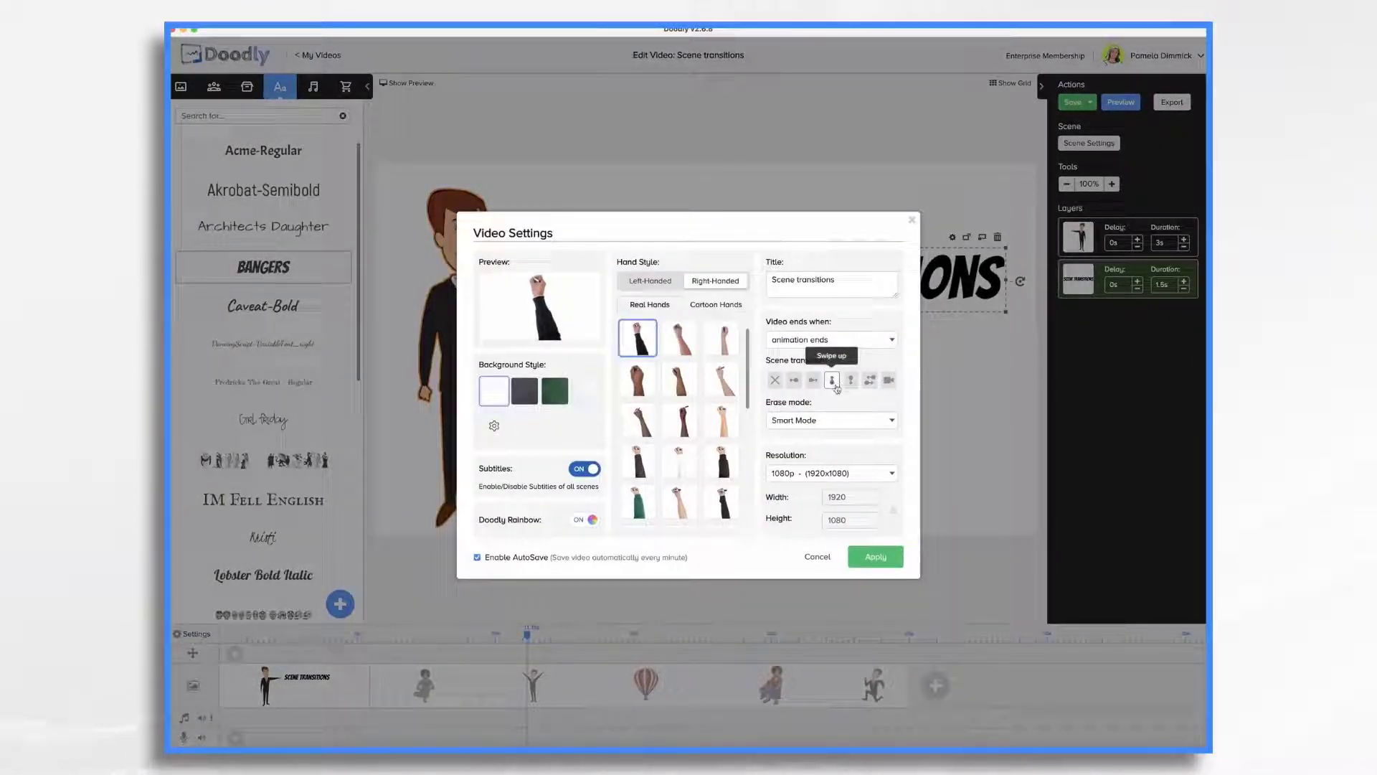
click(882, 564)
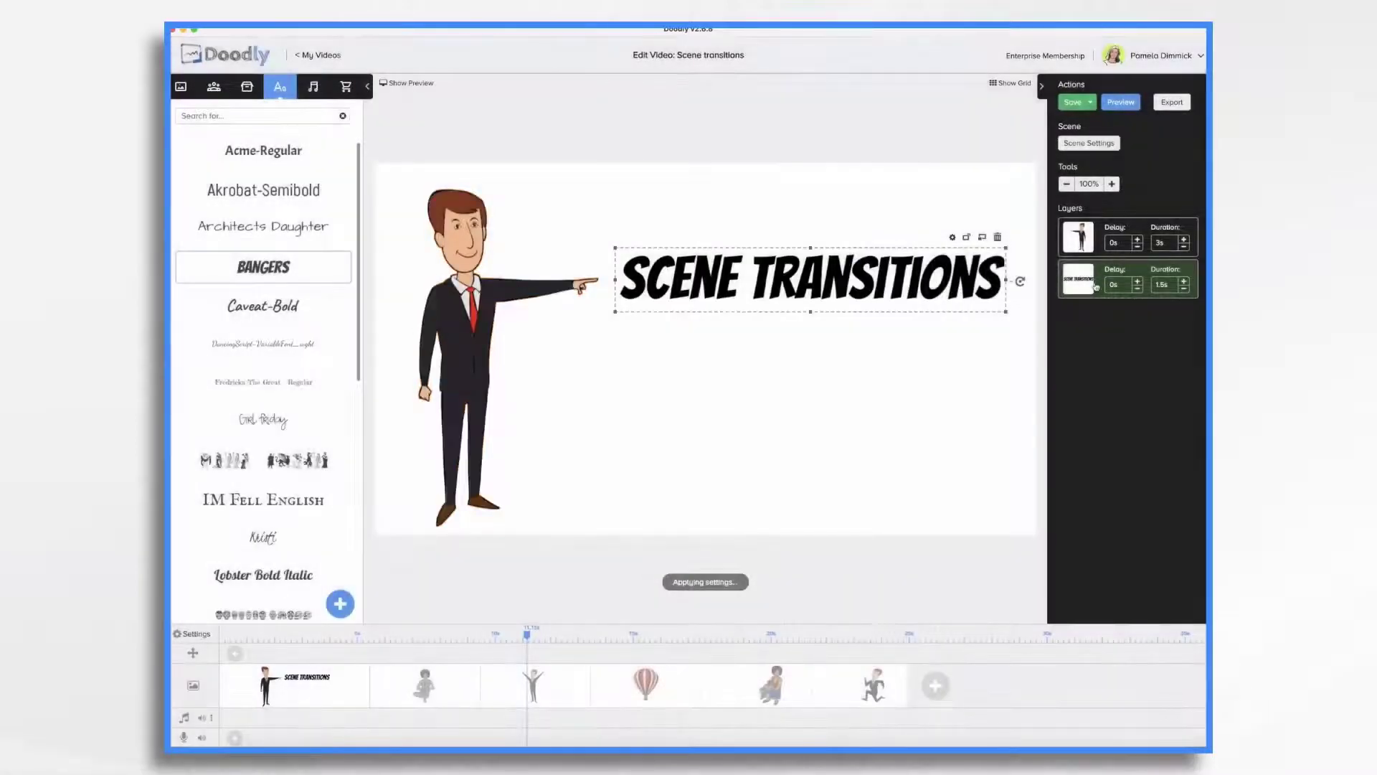
click(1122, 108)
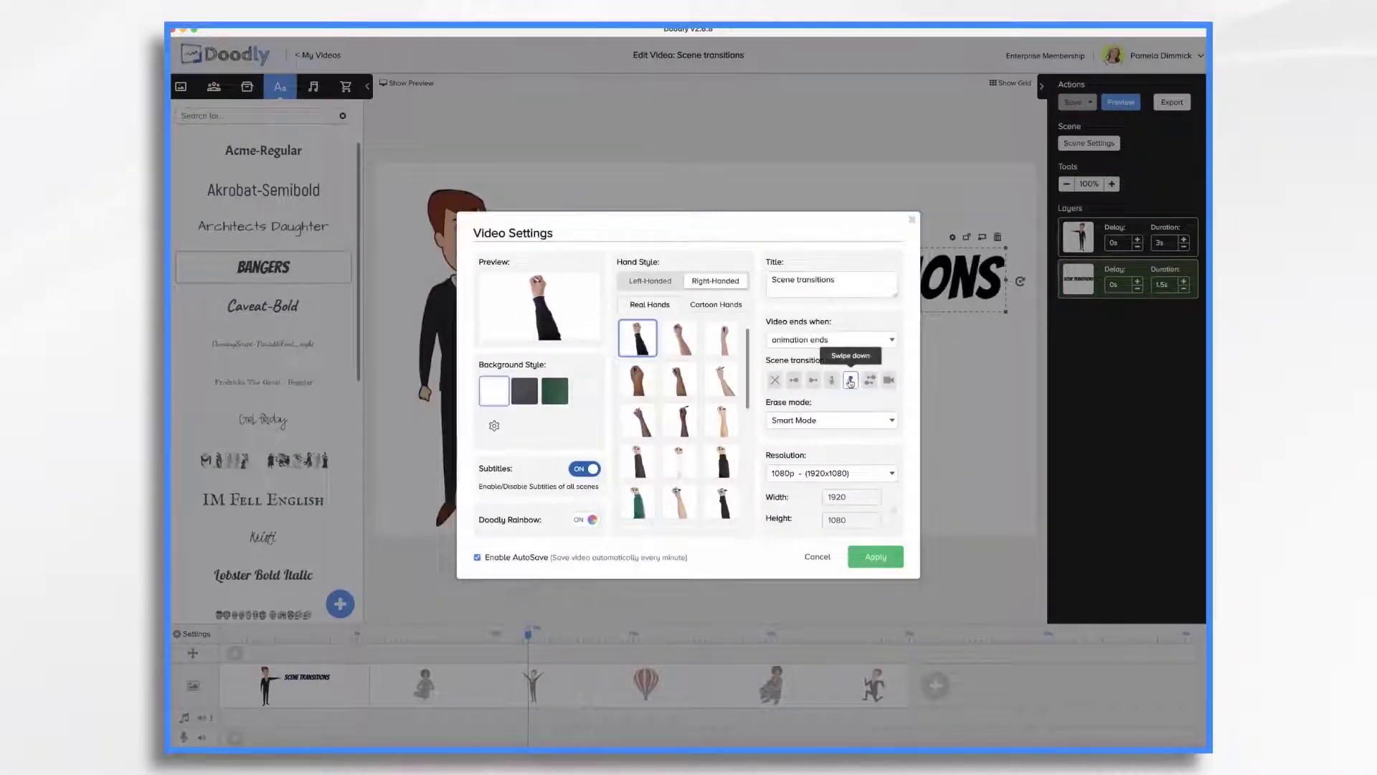
Apply and preview Swipe down, then Crossfade, as the video-wide scene transition
click(876, 563)
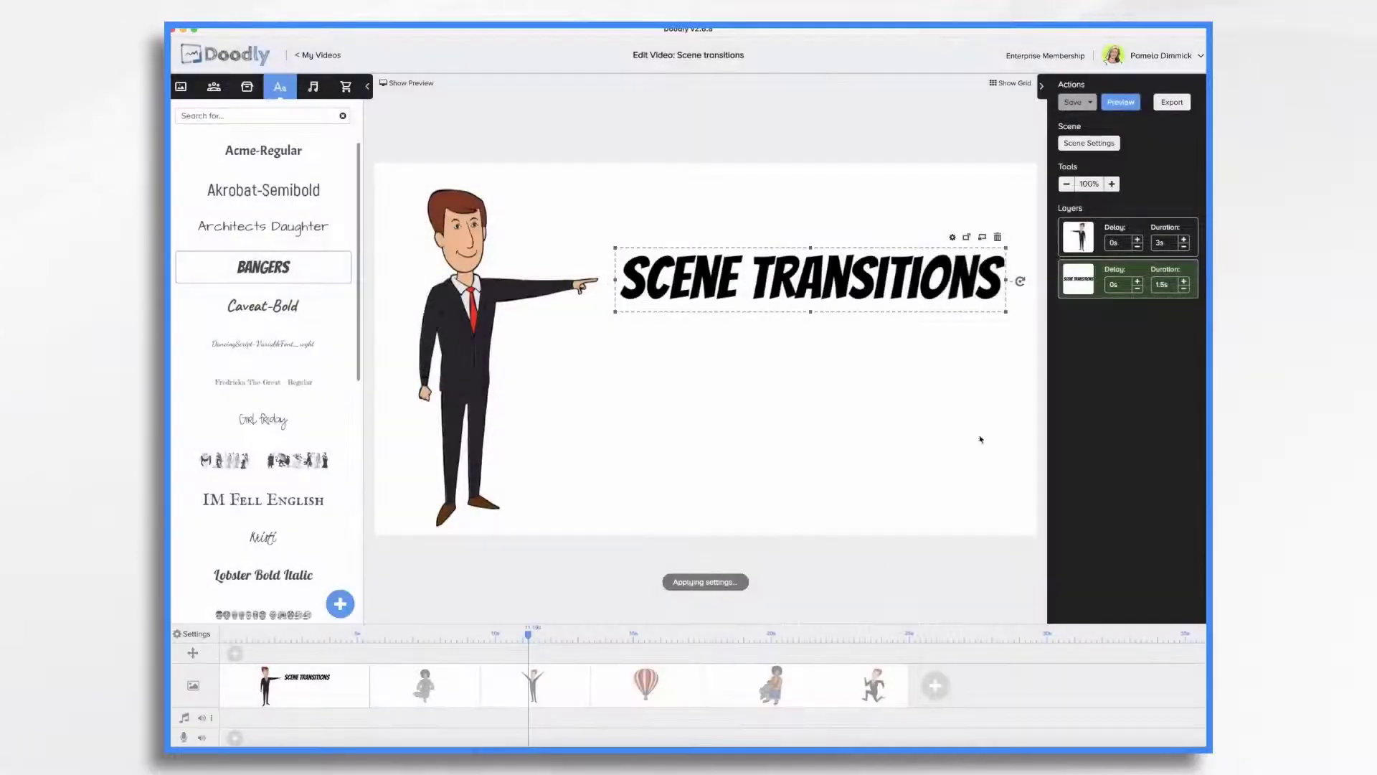
click(1127, 104)
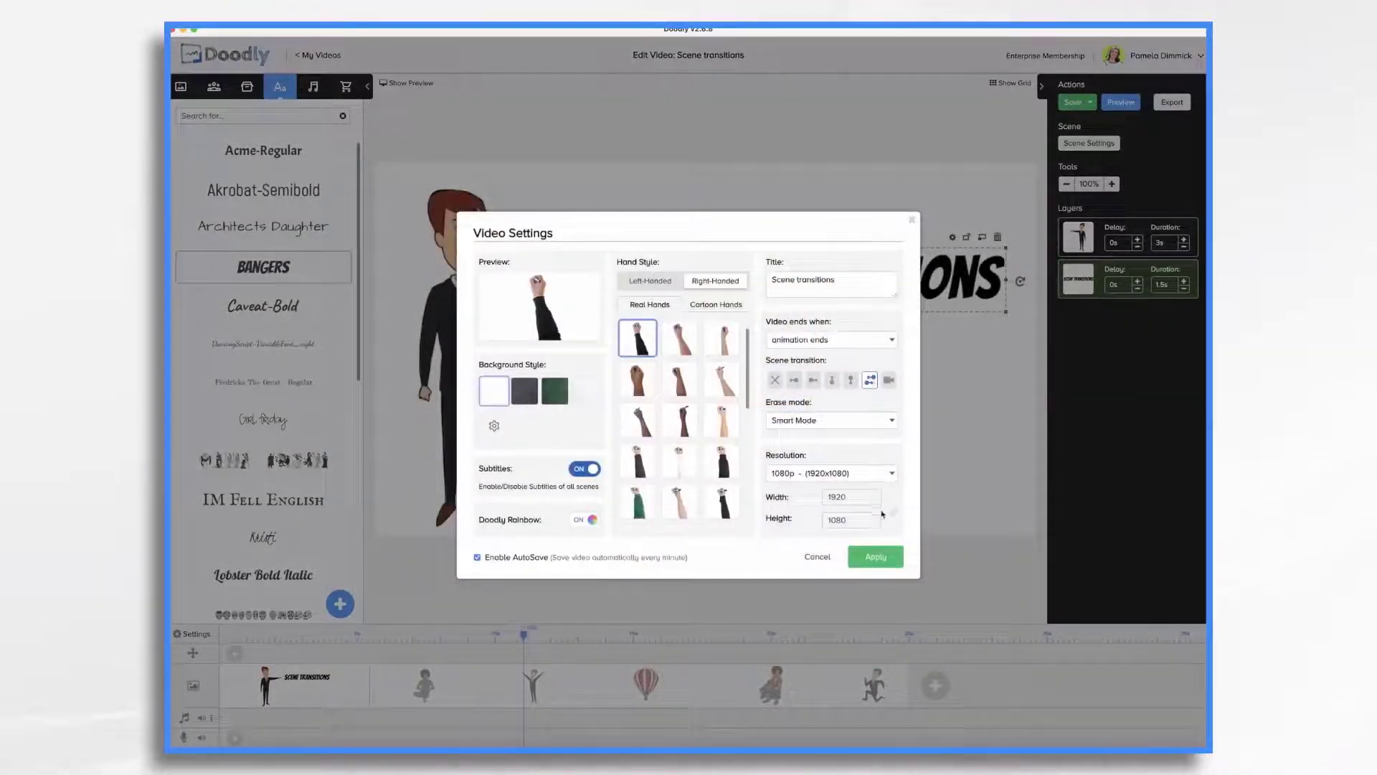
click(875, 558)
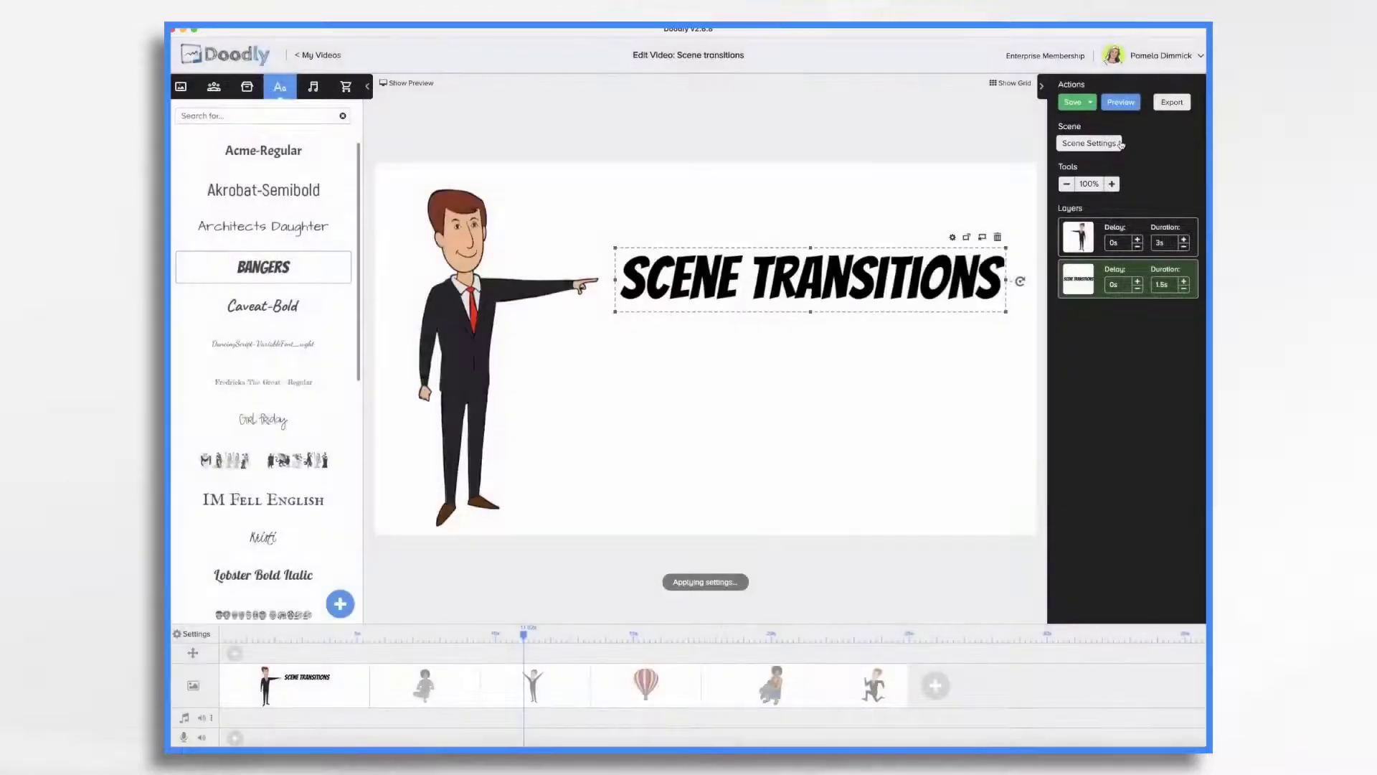
click(1123, 103)
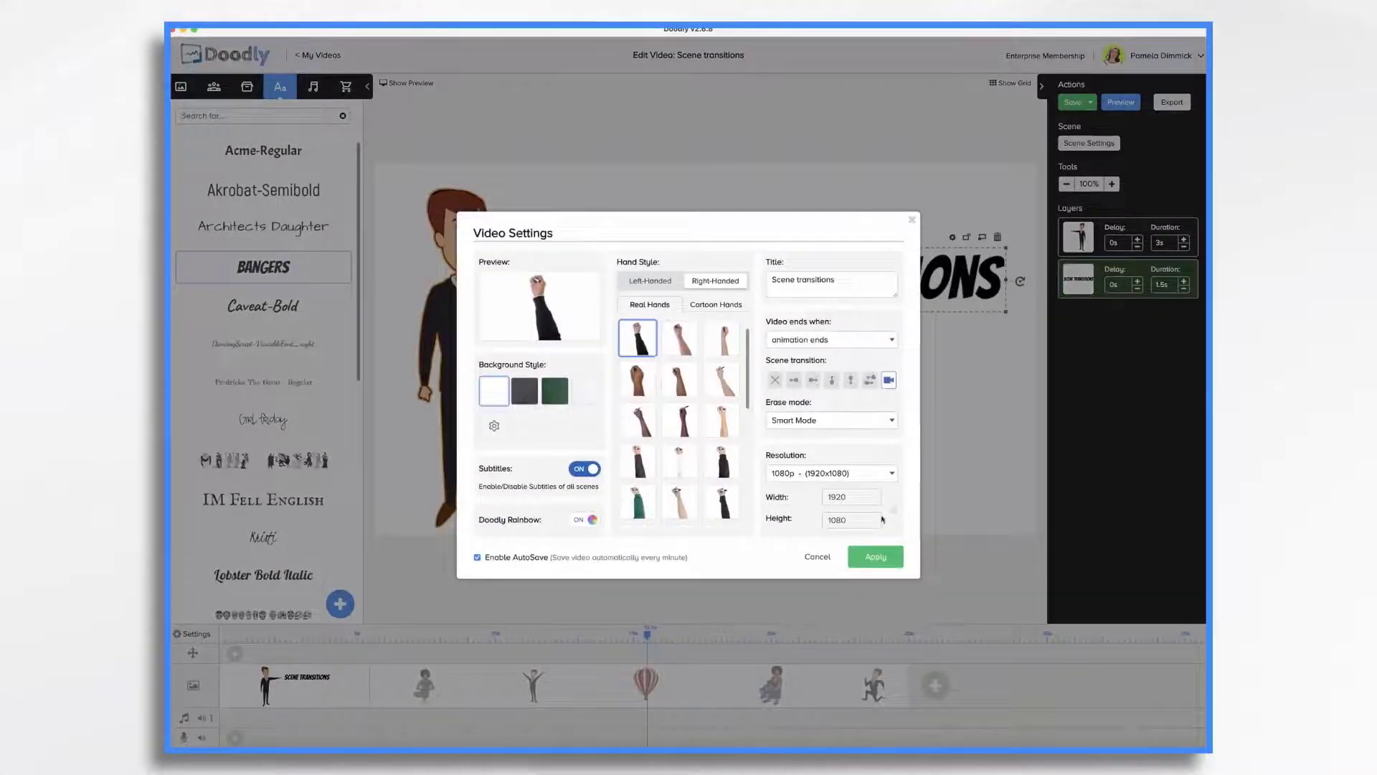
Apply Camera pan as the video-wide transition and watch the full preview
click(874, 560)
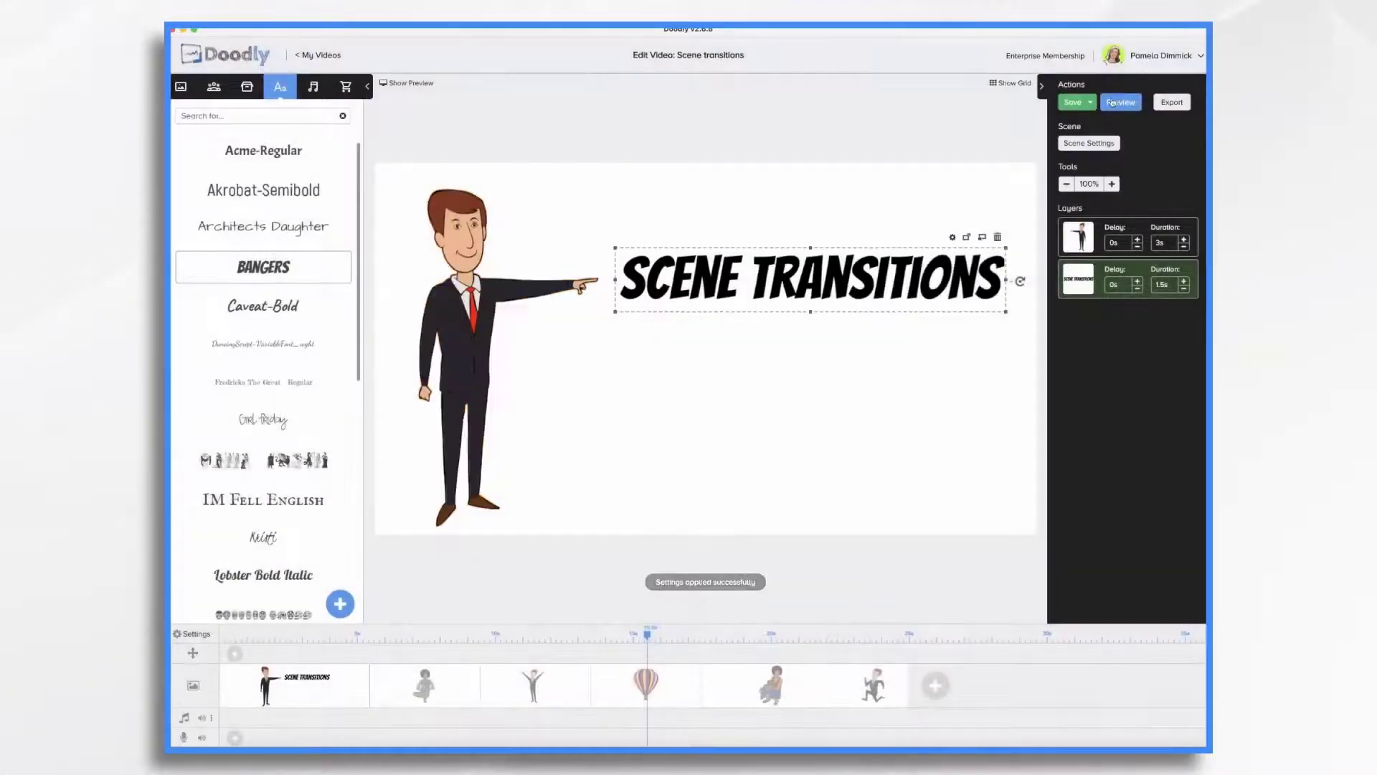
click(1111, 103)
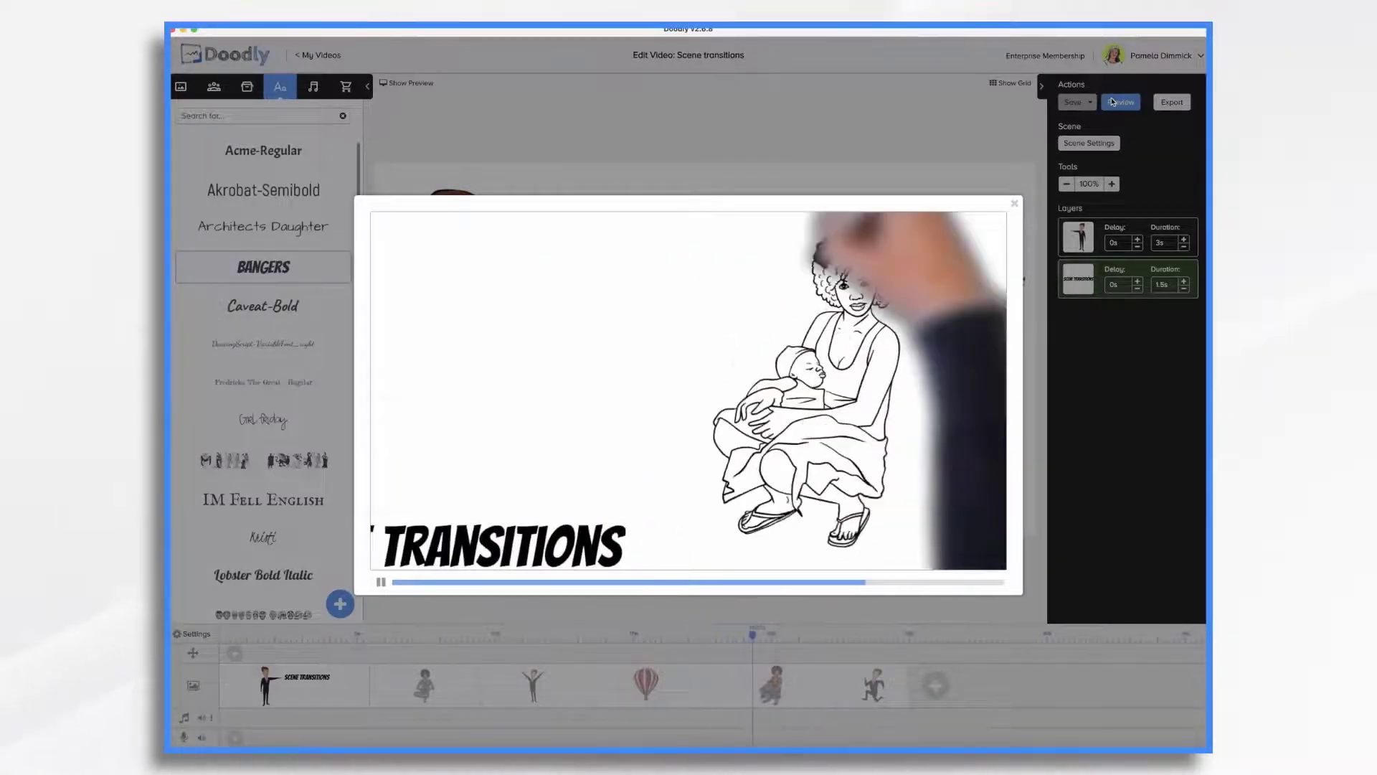
click(1014, 205)
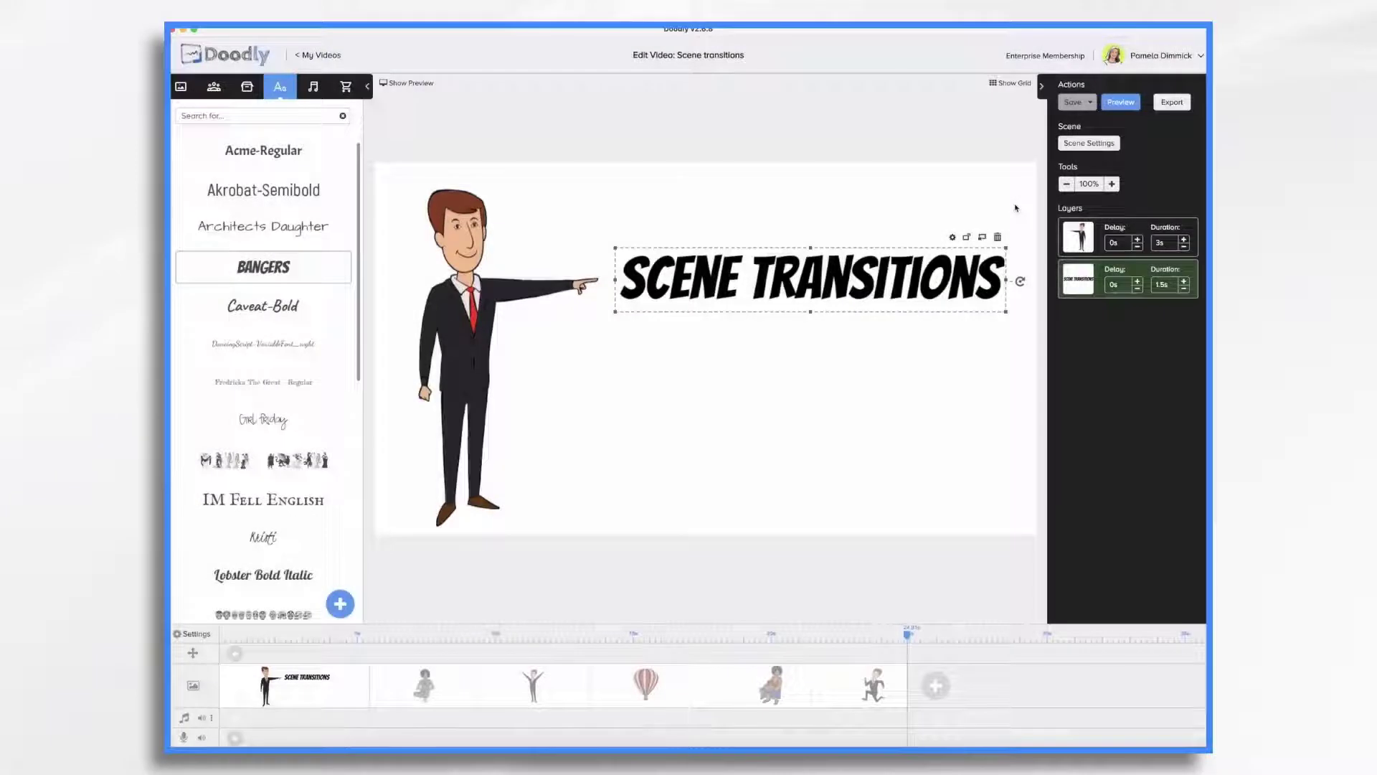
Give the opening Scene Transitions scene its own exit animation and preview it
click(1095, 145)
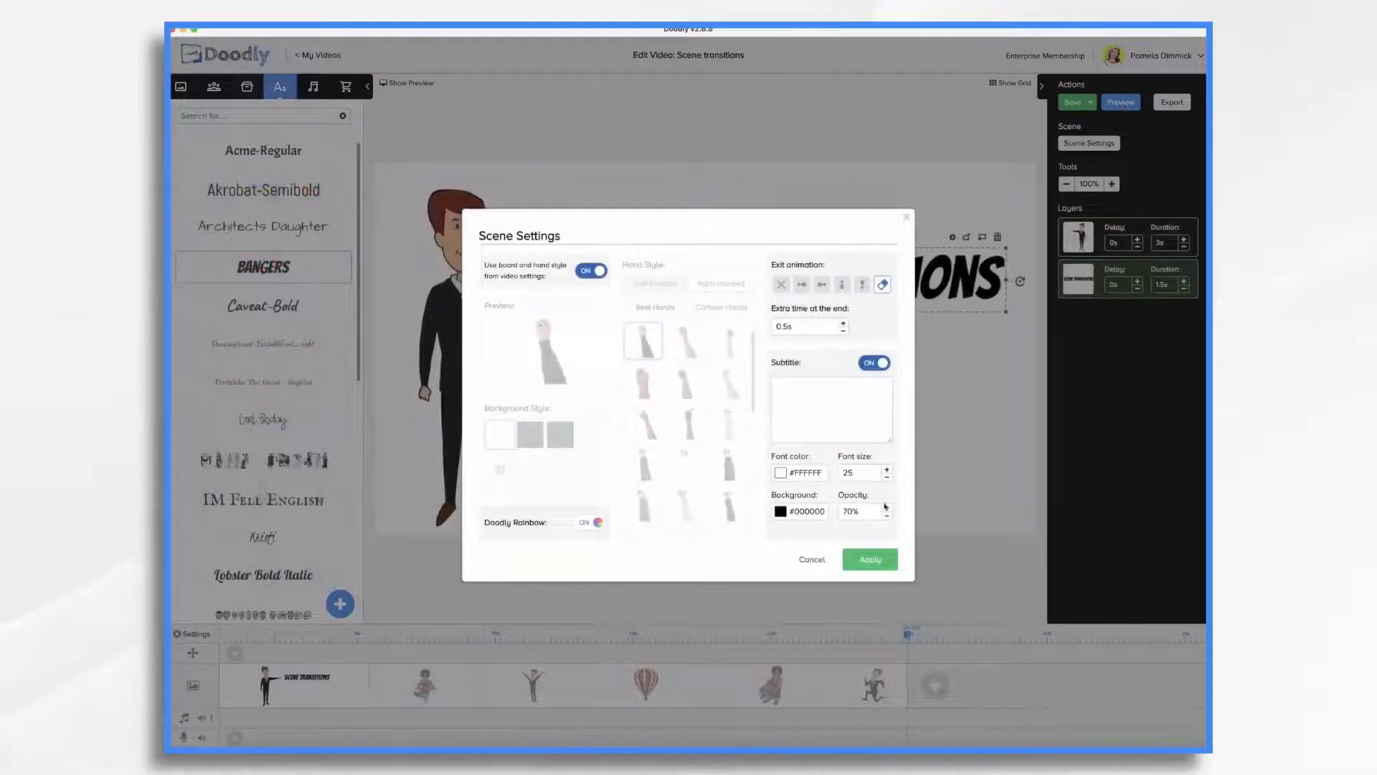
click(874, 563)
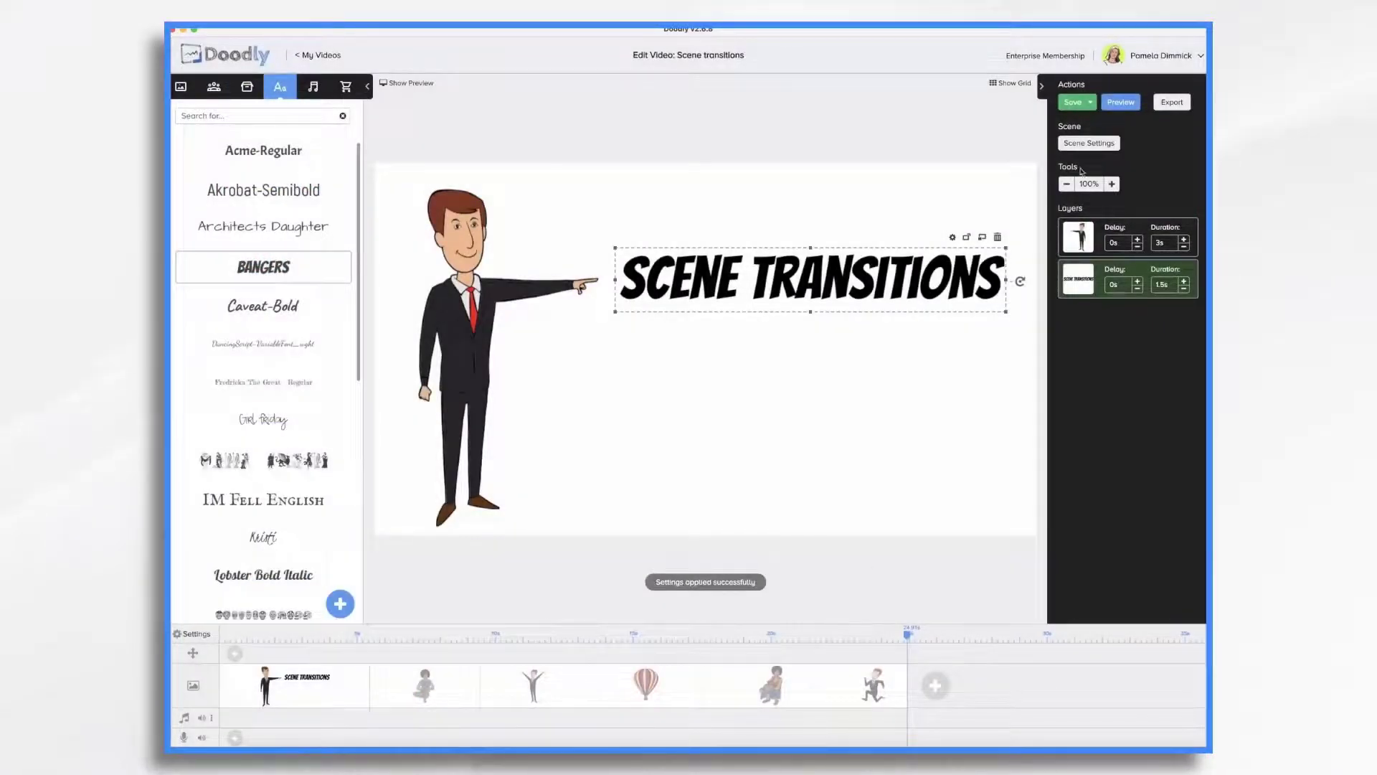
click(1122, 103)
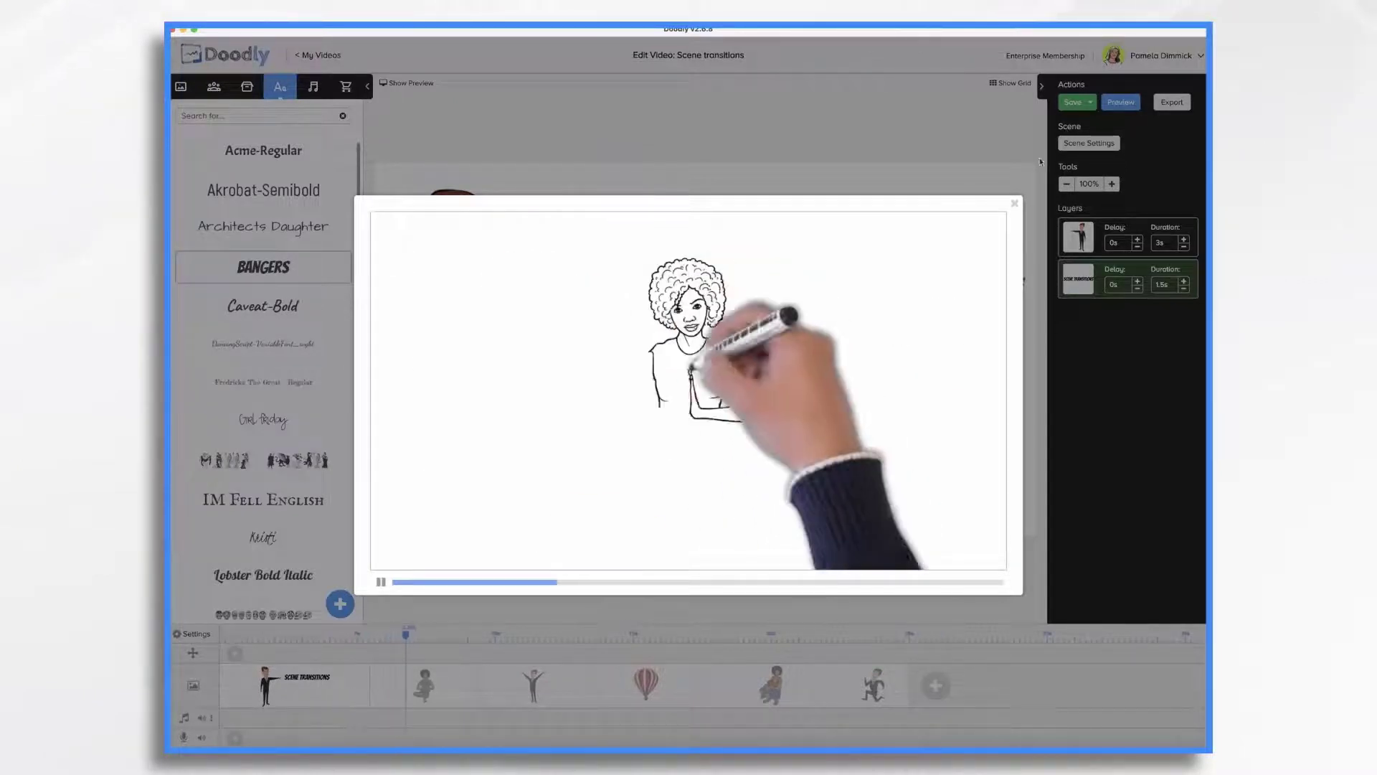
click(1014, 204)
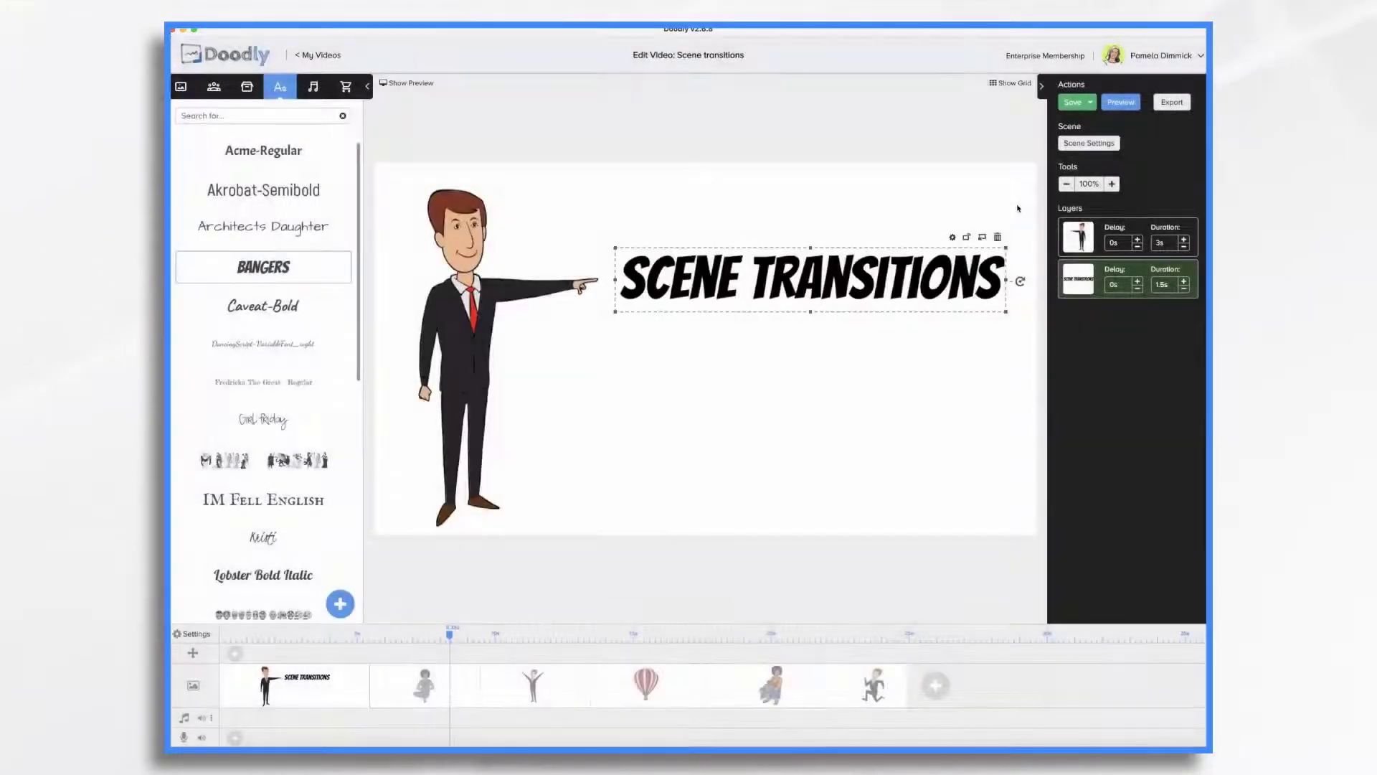
Give the hot-air balloon scene a Swipe up exit animation in Scene Settings
click(643, 693)
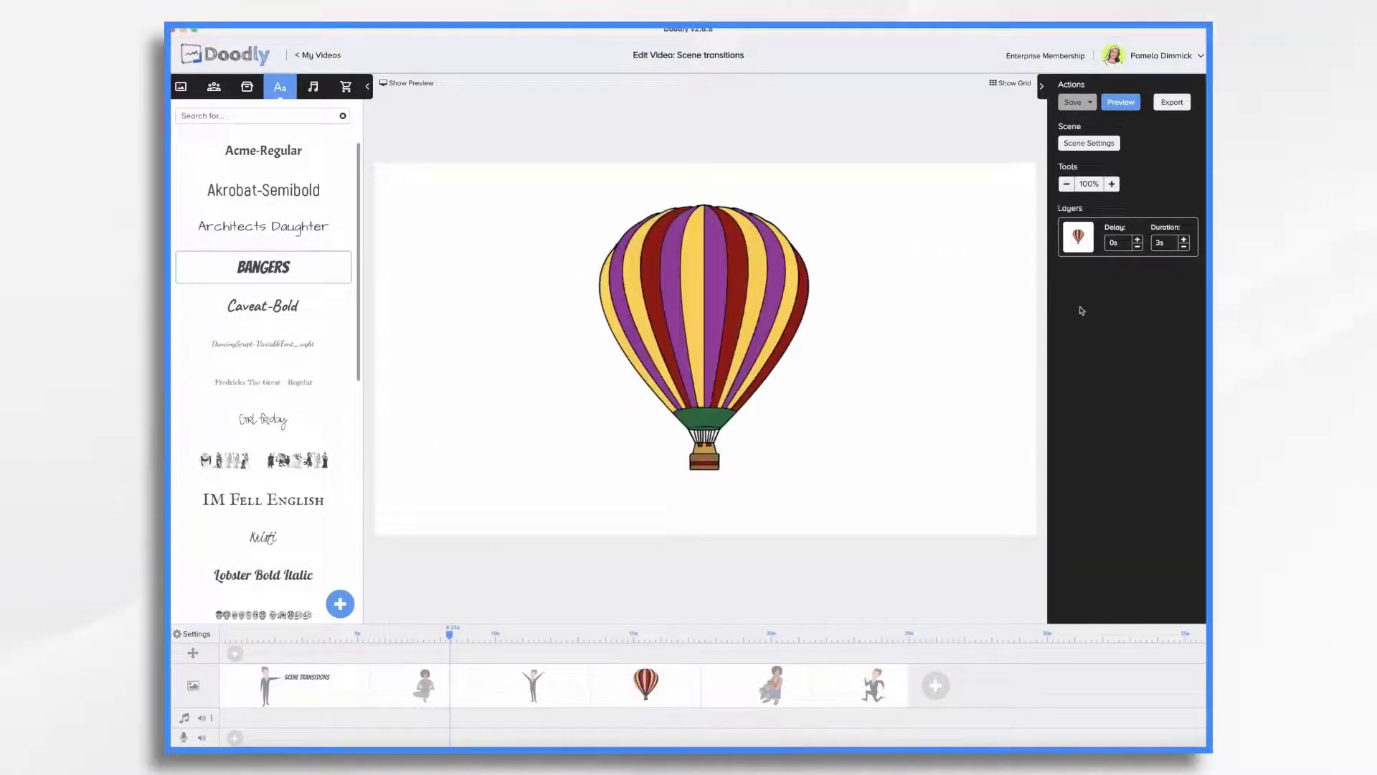
click(1090, 144)
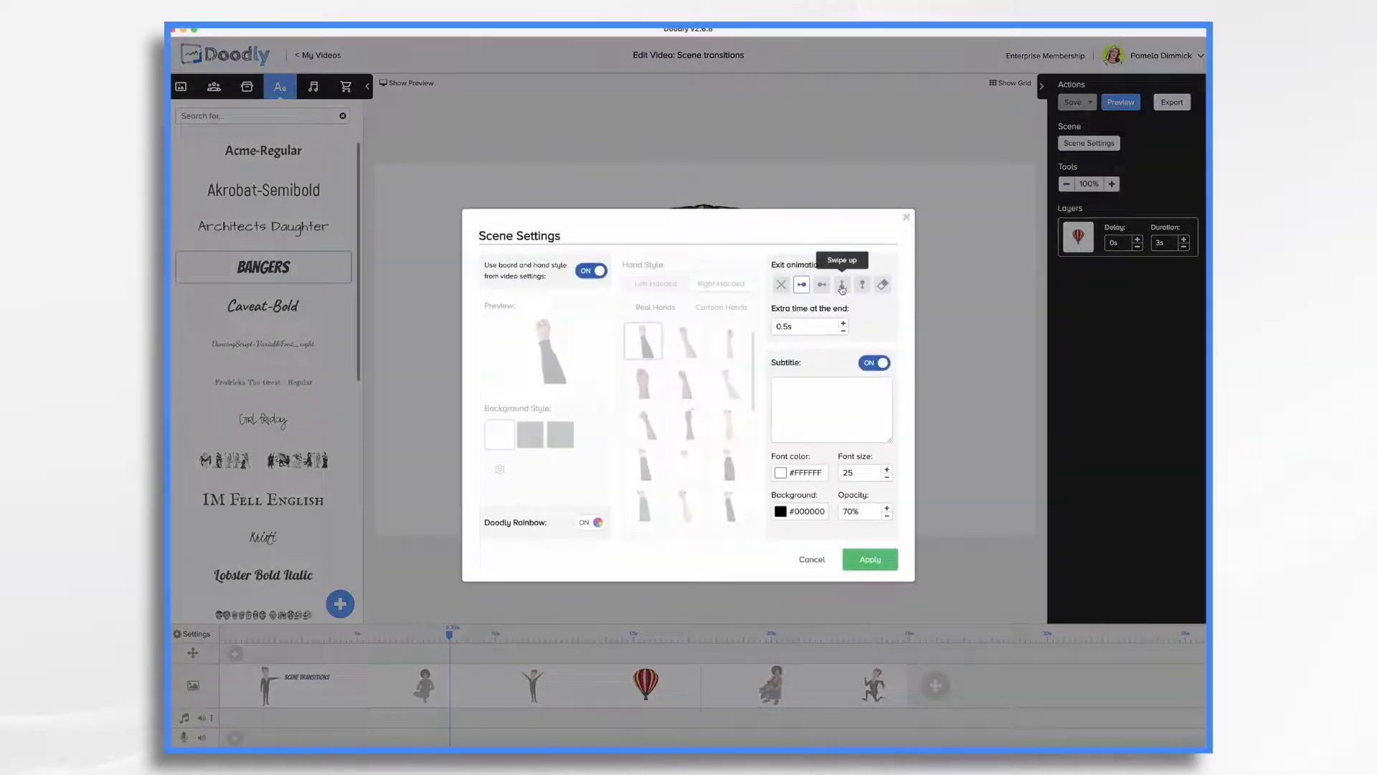
click(870, 560)
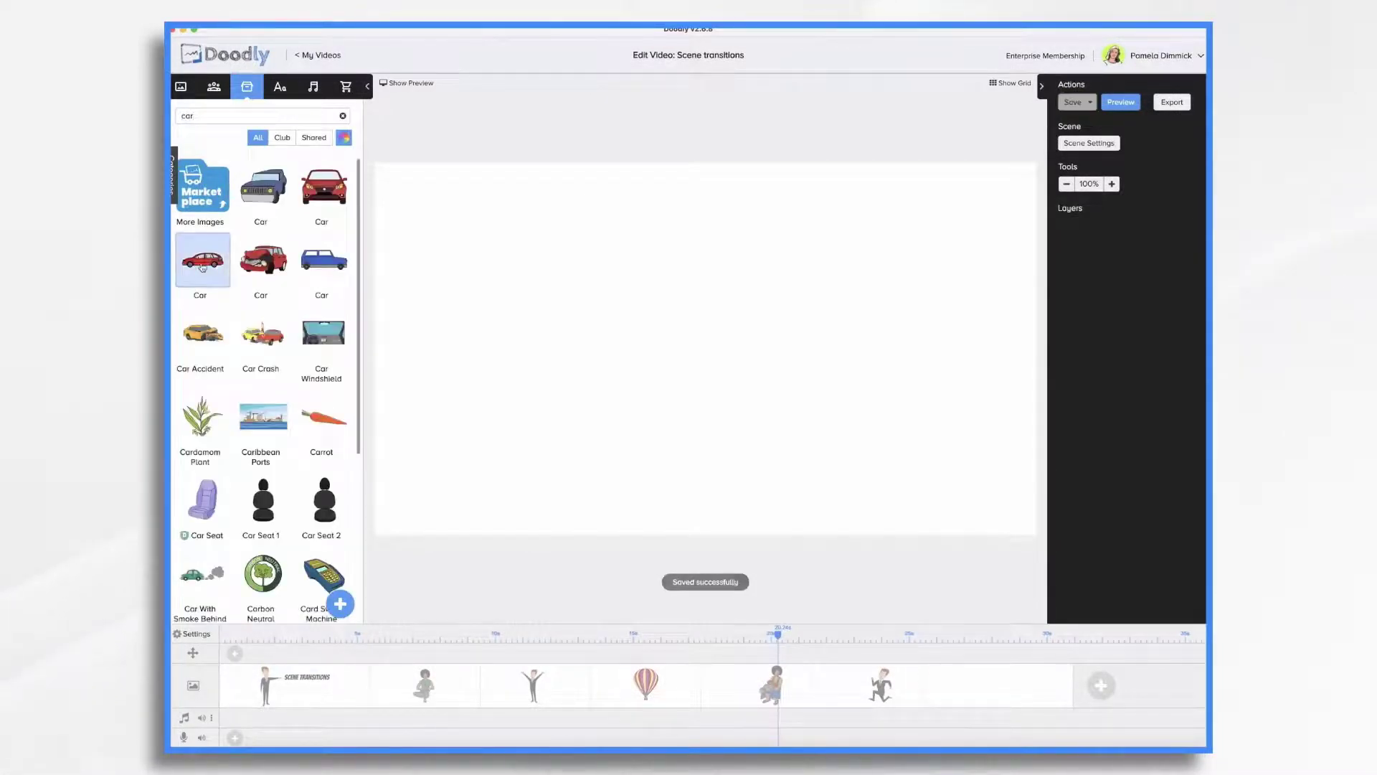
Place the red car centrally, give its scene a Swipe left exit, then open running-man scene settings
drag(609, 349, 611, 351)
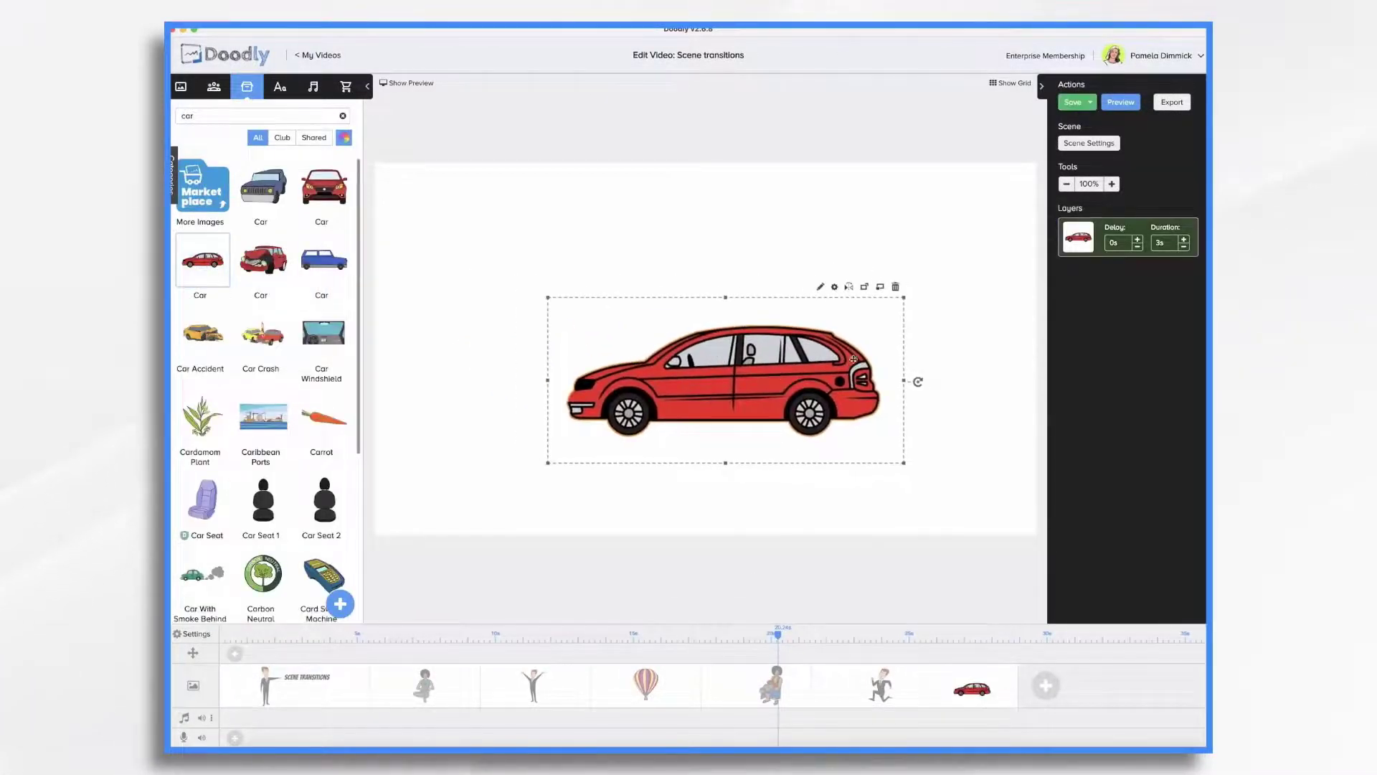
click(1092, 145)
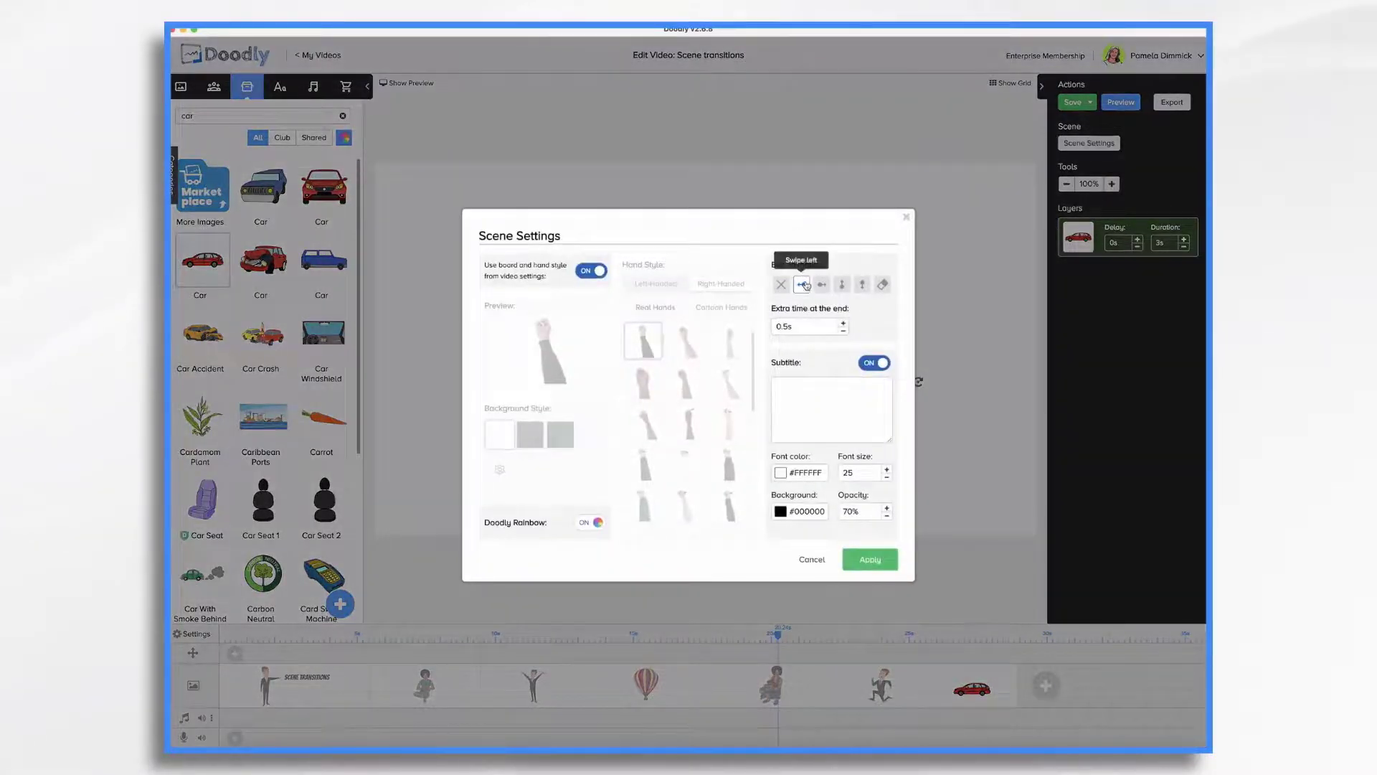
click(1120, 102)
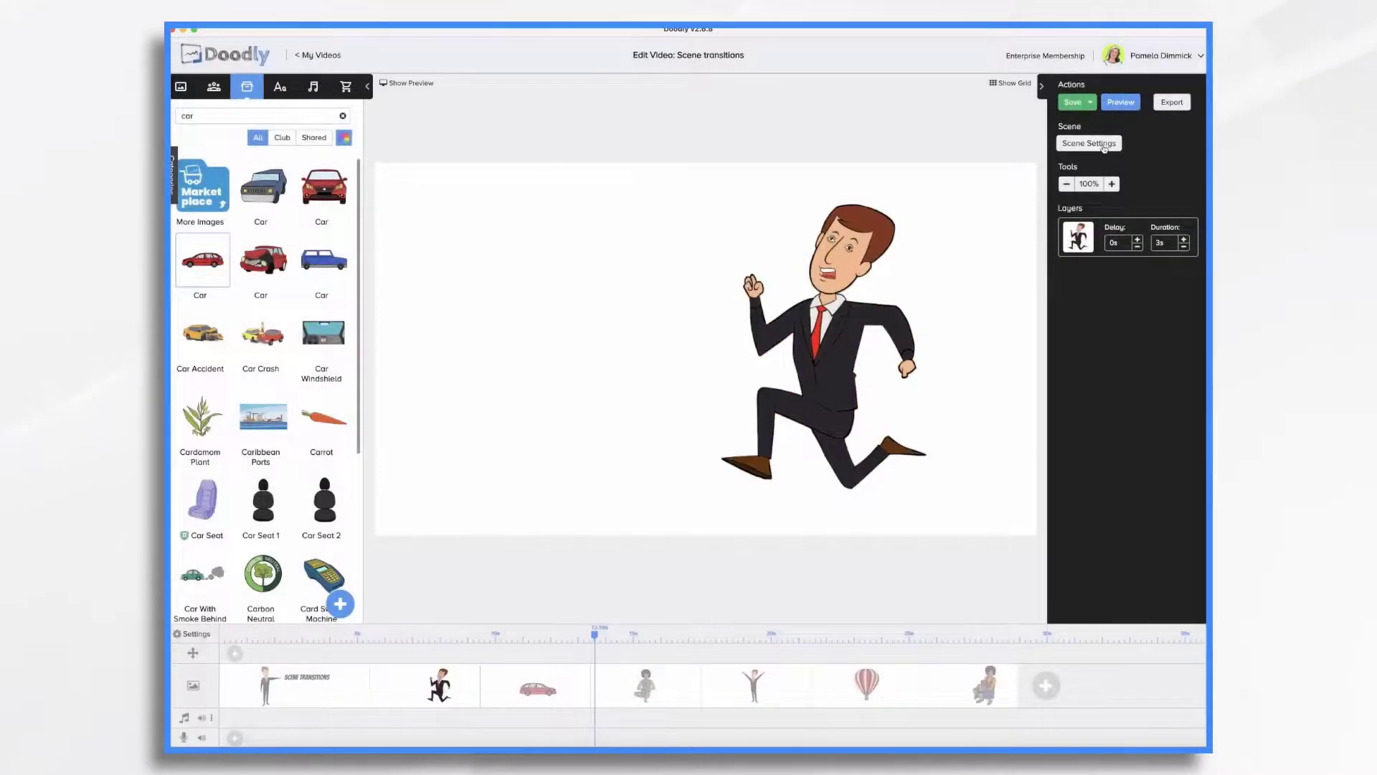
click(1101, 145)
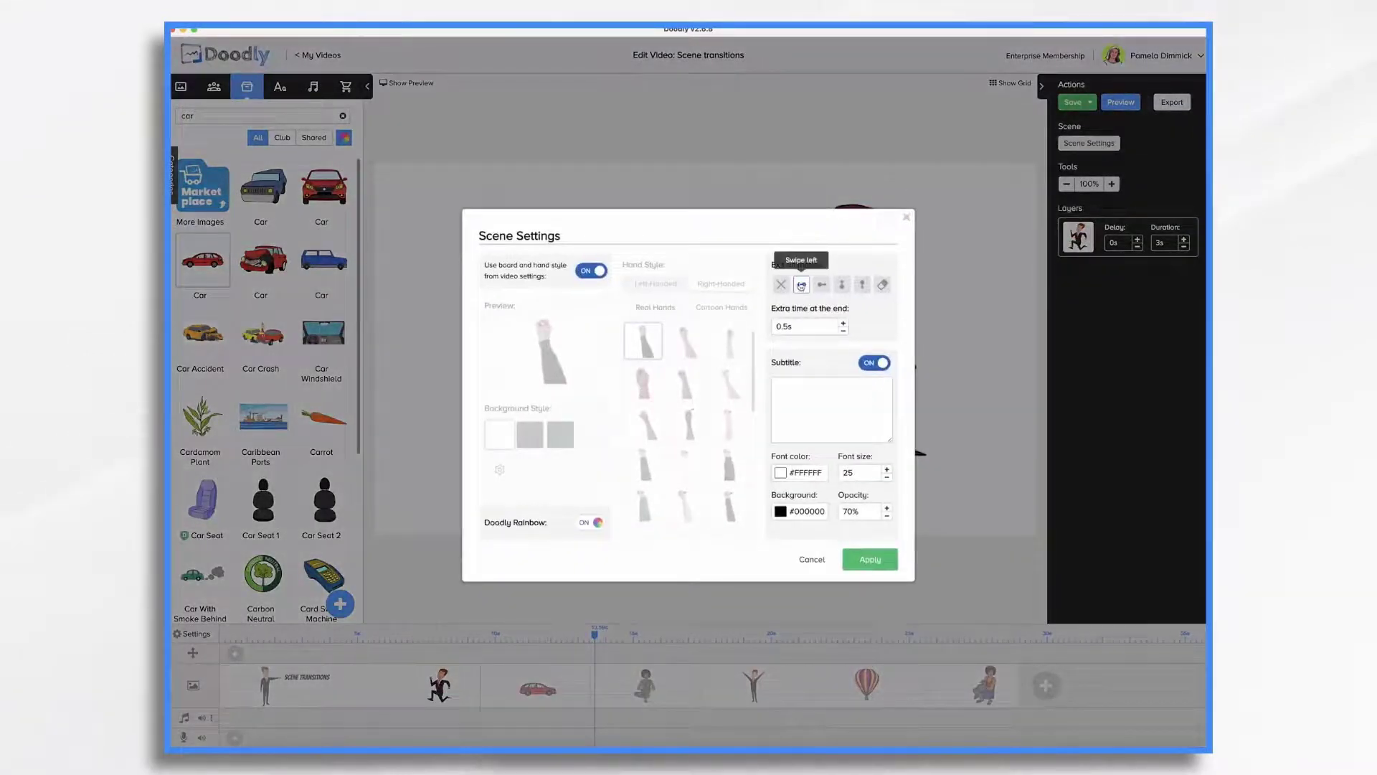